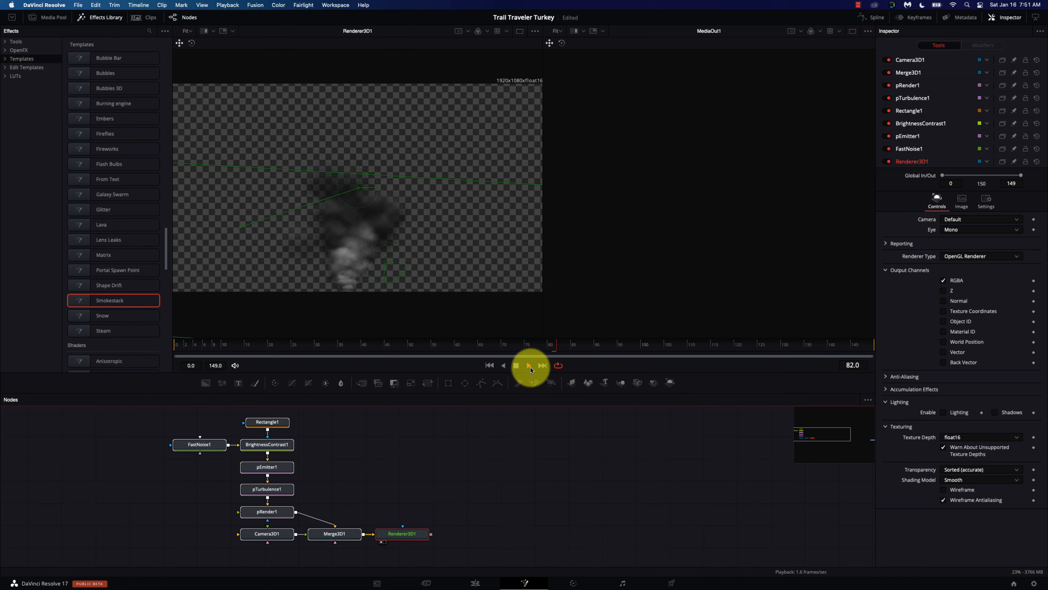
Step: Stop the smoke preview and delete all the Smokestack nodes
{"action": "left_click", "coordinate": [515, 365]}
{"action": "mouse_move", "coordinate": [459, 550]}
{"action": "left_mouse_down"}
{"action": "mouse_move", "coordinate": [258, 444]}
{"action": "mouse_move", "coordinate": [189, 423]}
{"action": "left_mouse_up"}
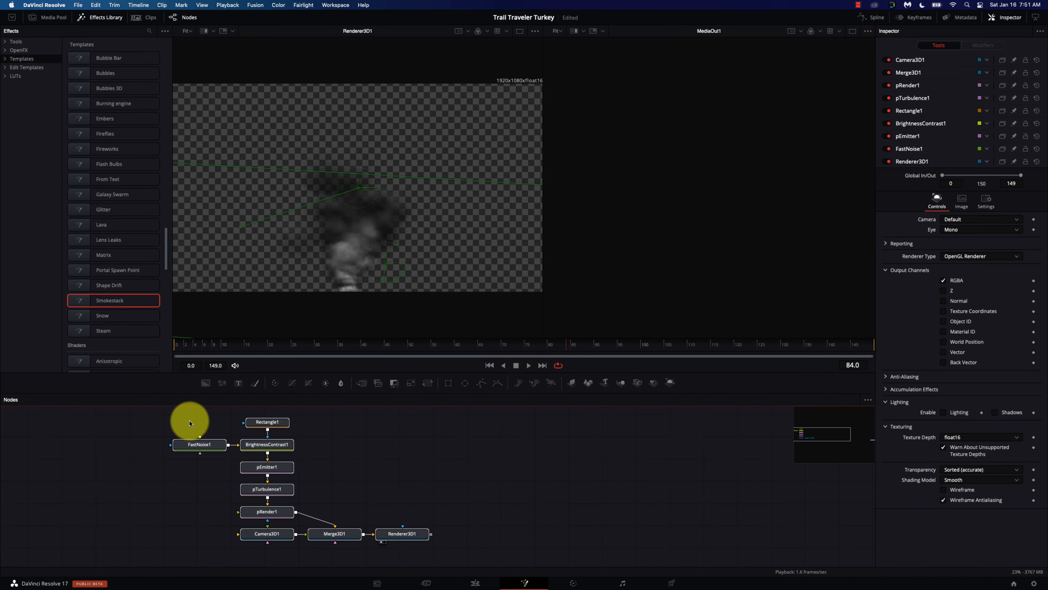
{"action": "key", "text": "Delete"}
Step: Add a single Steam template node tree to the node graph
{"action": "left_click", "coordinate": [81, 331]}
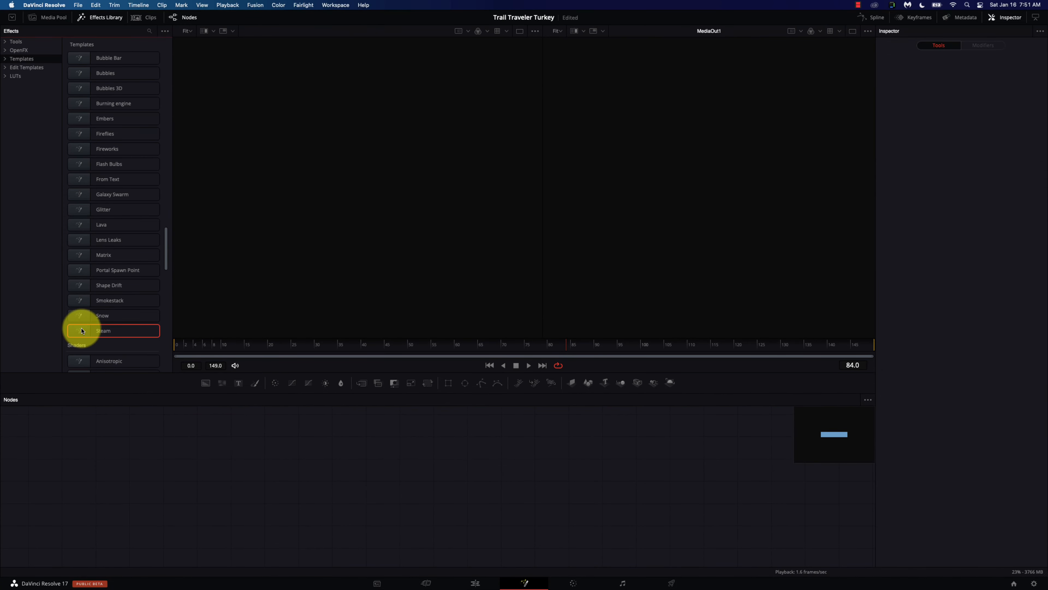
{"action": "left_click", "coordinate": [81, 331]}
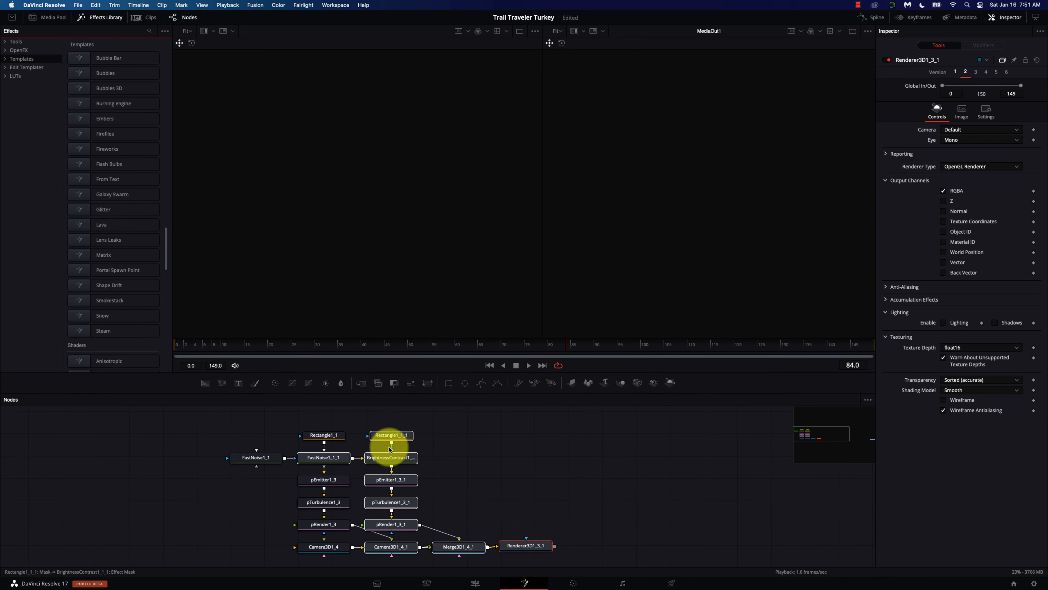
{"action": "key", "text": "super+z"}
{"action": "key", "text": "super+z"}
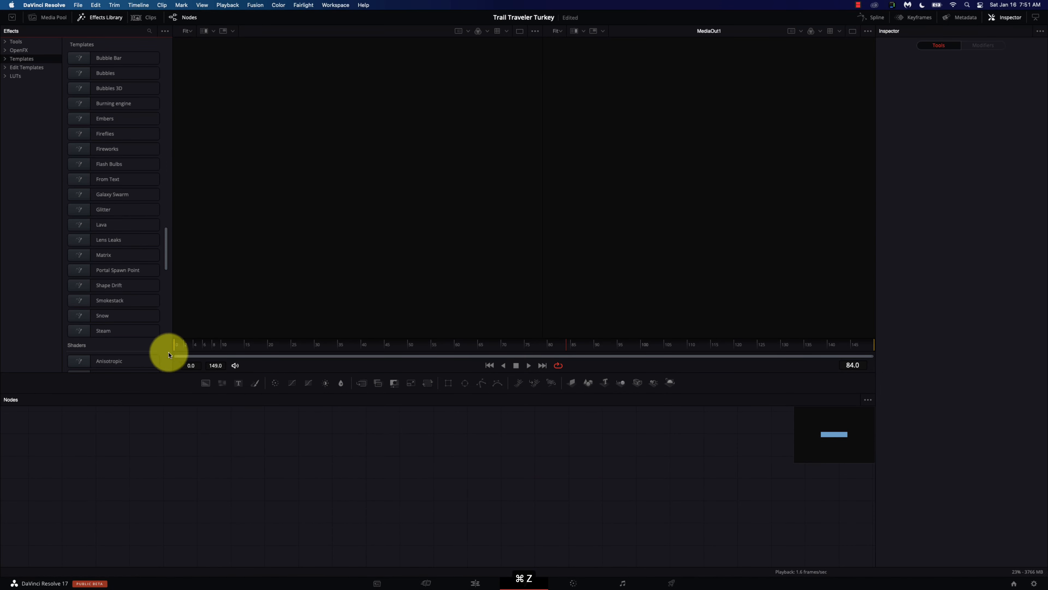
{"action": "left_click", "coordinate": [113, 337]}
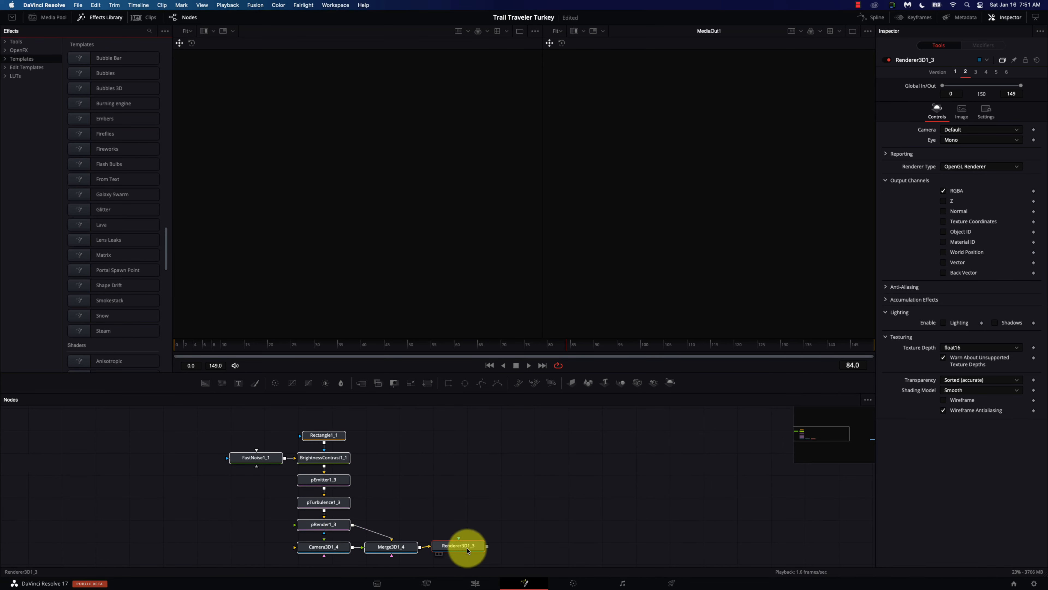
Step: Show the Steam render in the left viewer and move the playhead to frame 0
{"action": "key", "text": "1"}
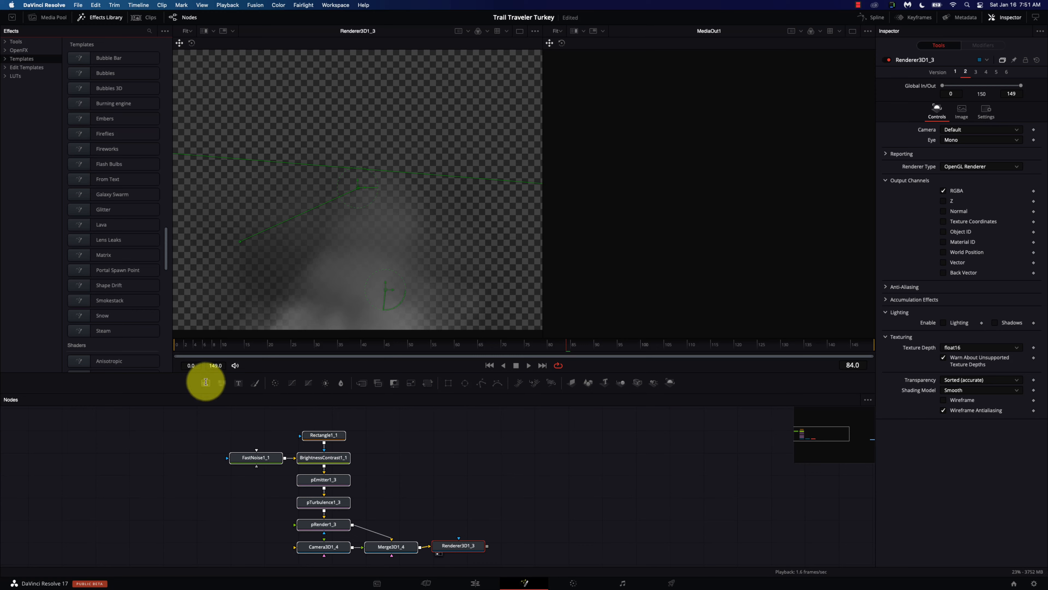
{"action": "left_click", "coordinate": [181, 354]}
{"action": "left_click_drag", "start_coordinate": [181, 354], "coordinate": [167, 352]}
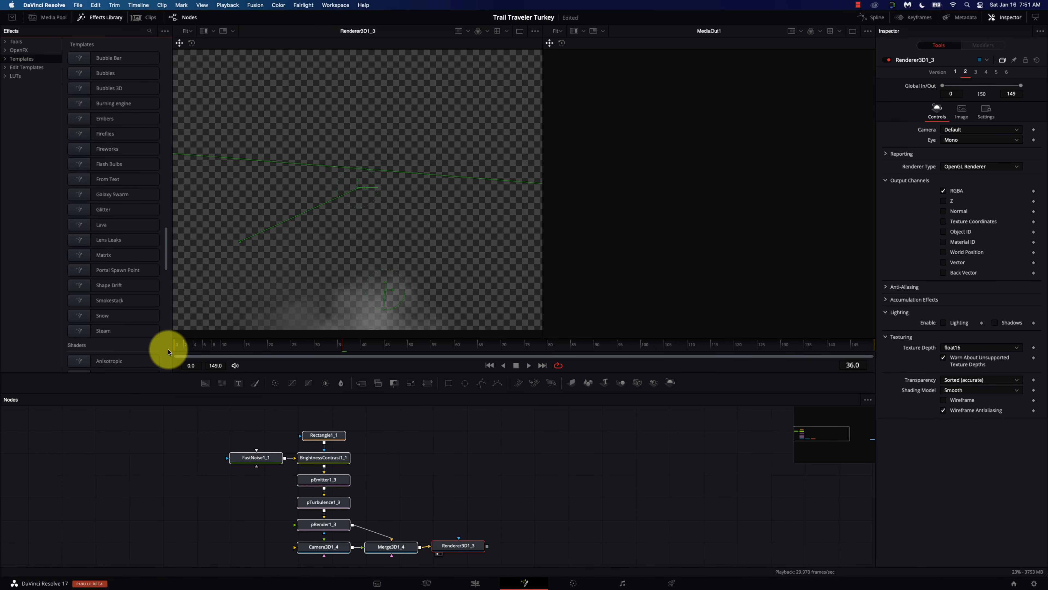
Step: Place MediaOut1 beside Renderer3D1_3 and link Renderer3D1_3's output into it
{"action": "scroll", "coordinate": [344, 424], "scroll_direction": "down", "scroll_amount": 5}
{"action": "scroll", "coordinate": [343, 423], "scroll_direction": "right", "scroll_amount": 5}
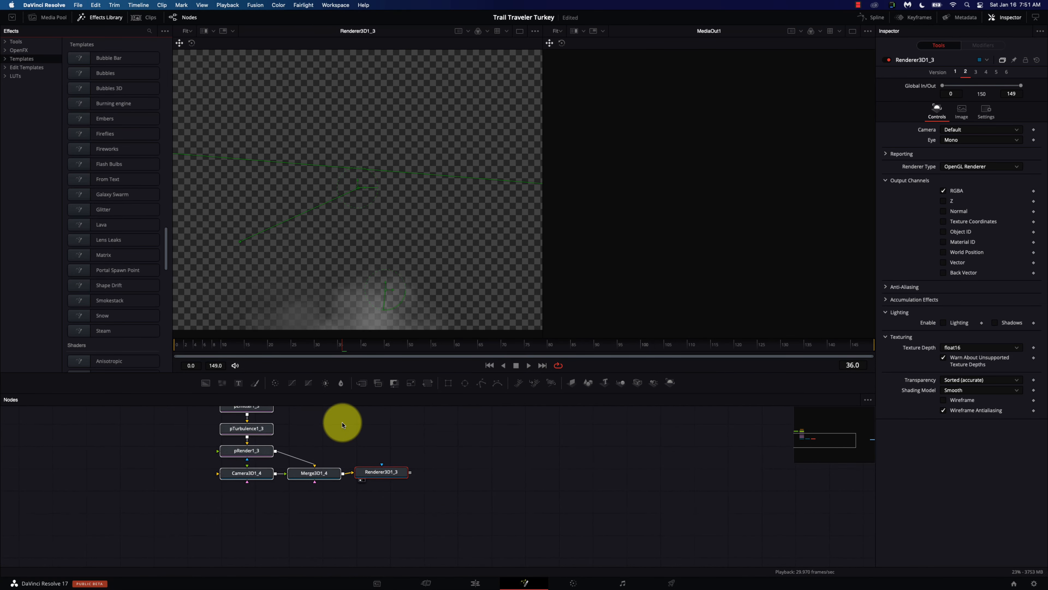
{"action": "scroll", "coordinate": [411, 470], "scroll_direction": "down", "scroll_amount": 6}
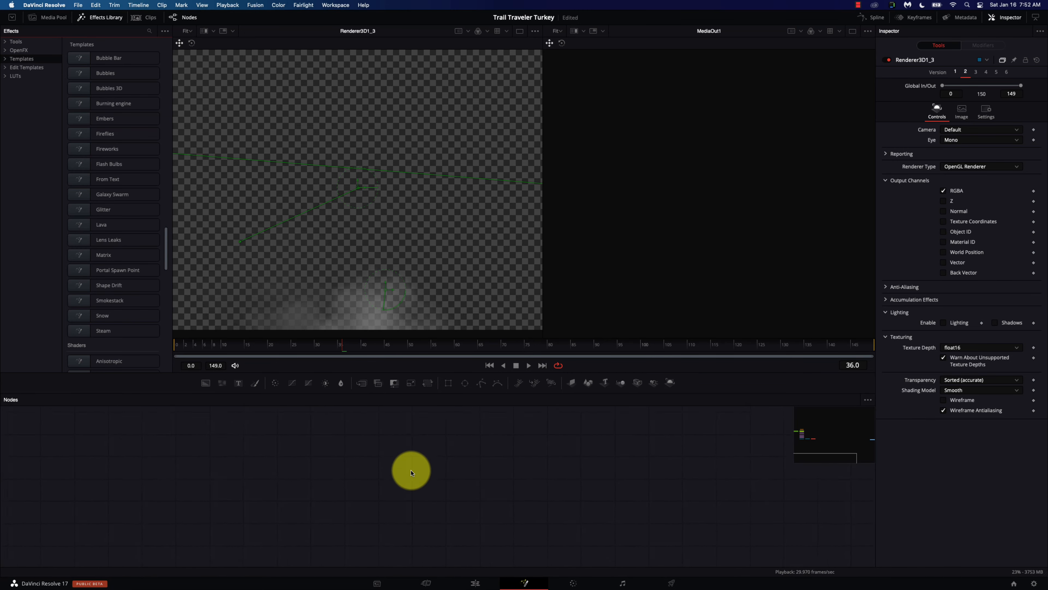
{"action": "scroll", "coordinate": [411, 473], "scroll_direction": "up", "scroll_amount": 6}
{"action": "scroll", "coordinate": [428, 489], "scroll_direction": "right", "scroll_amount": 3}
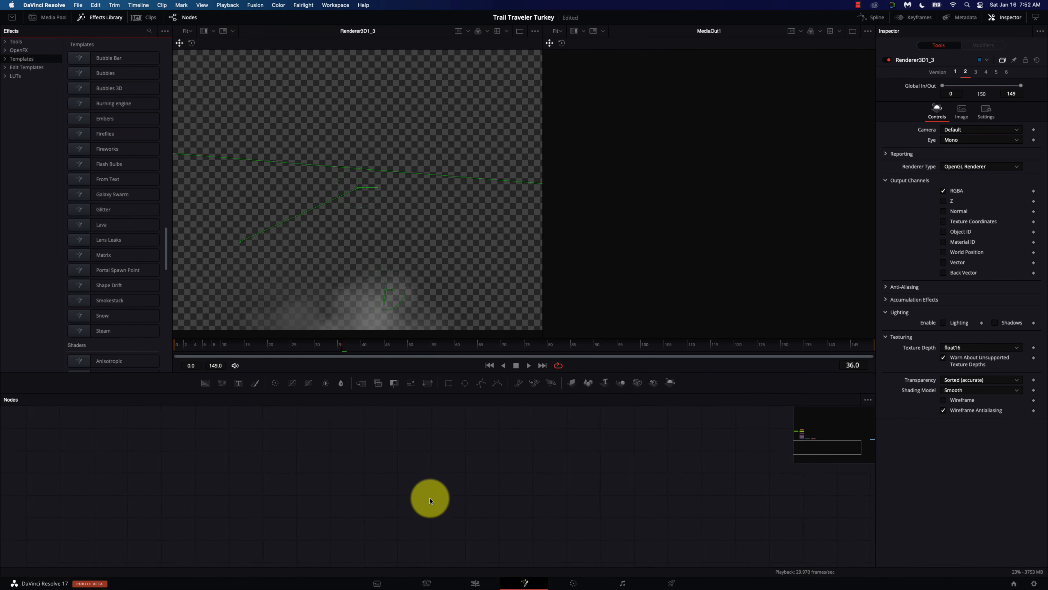
{"action": "scroll", "coordinate": [430, 500], "scroll_direction": "right", "scroll_amount": 3}
{"action": "scroll", "coordinate": [615, 475], "scroll_direction": "up", "scroll_amount": 1}
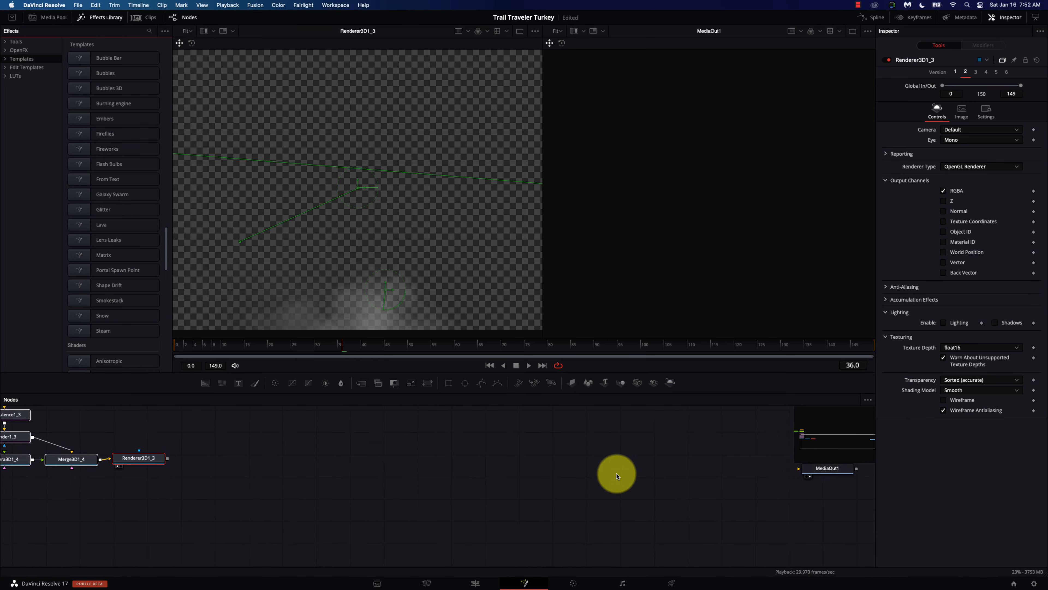
{"action": "left_click_drag", "start_coordinate": [844, 463], "coordinate": [253, 461]}
{"action": "left_click_drag", "start_coordinate": [168, 458], "coordinate": [250, 461]}
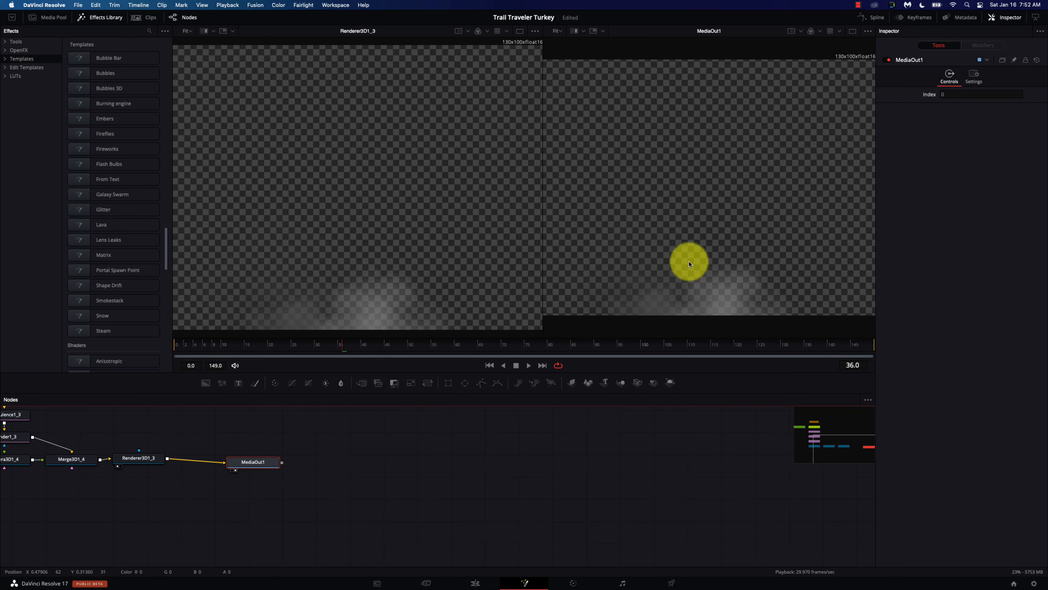
Step: On the Edit page, move the Fusion Composition clip up onto Video 2 and stop playback
{"action": "left_click", "coordinate": [476, 584]}
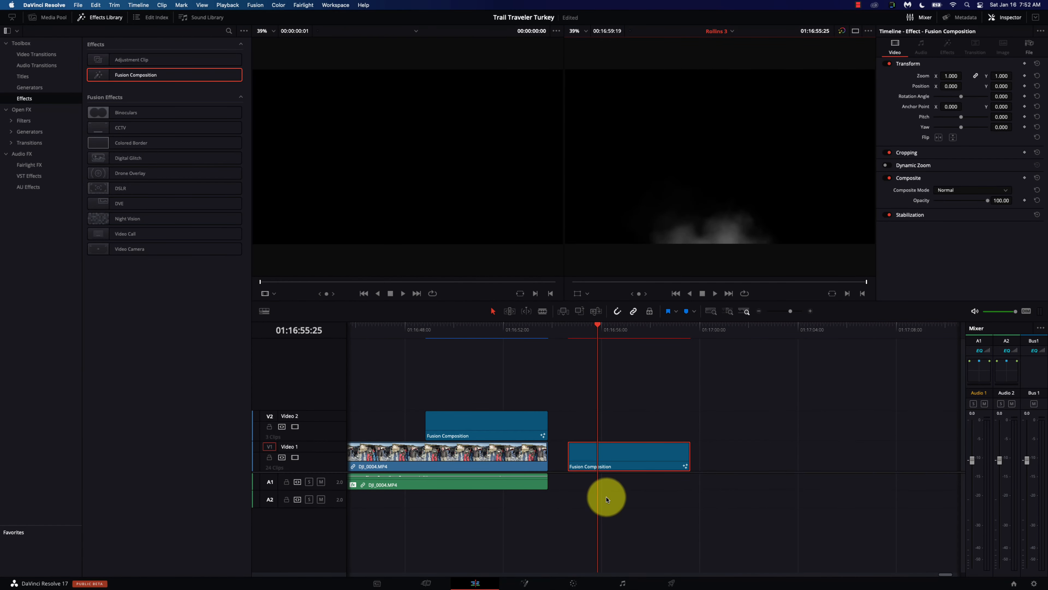
{"action": "left_click_drag", "start_coordinate": [800, 459], "coordinate": [514, 421]}
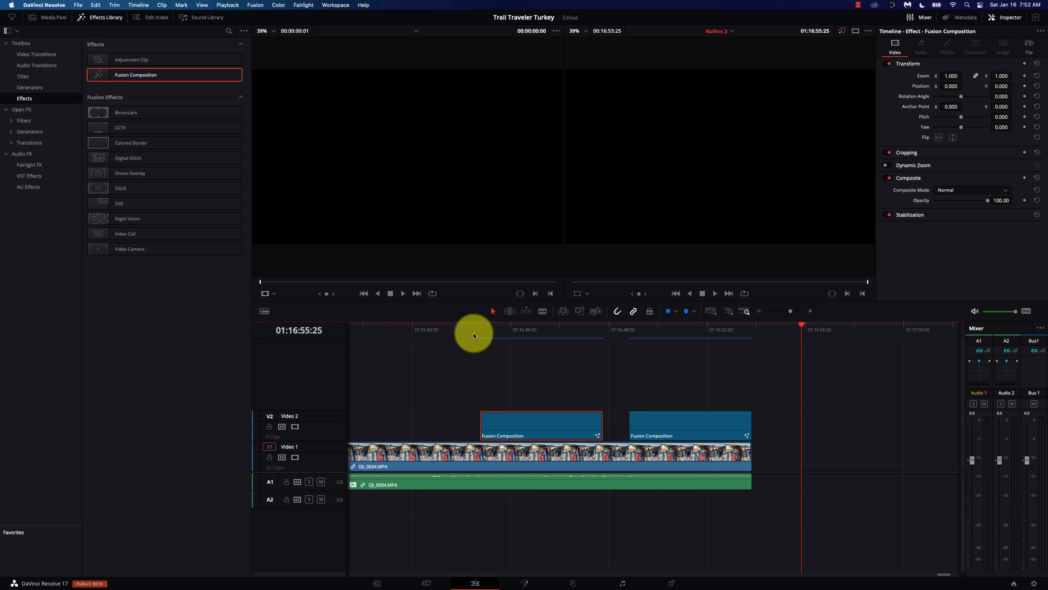
{"action": "left_click", "coordinate": [463, 332]}
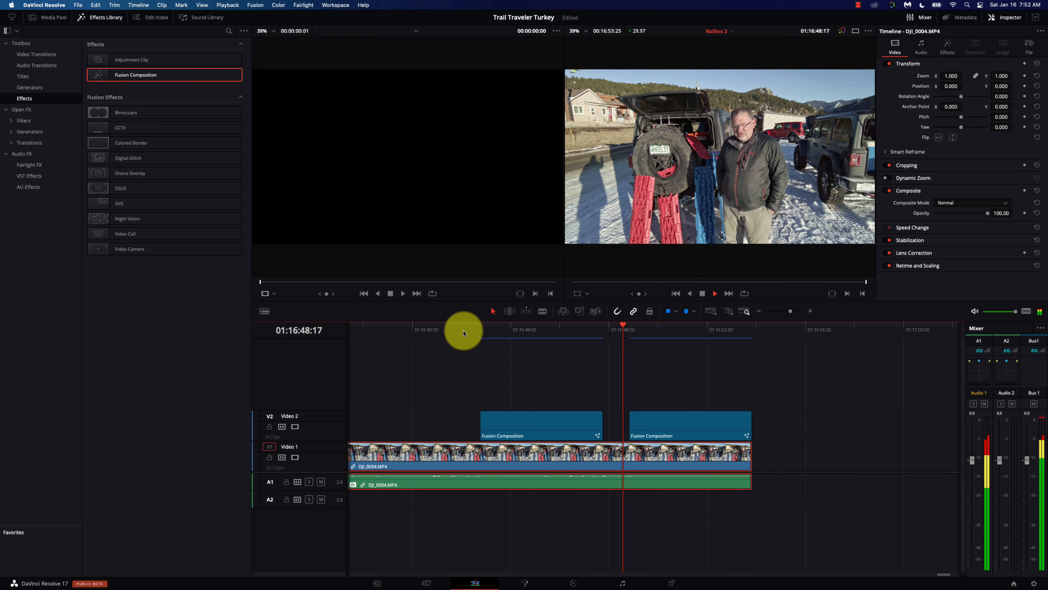
{"action": "key", "text": "space"}
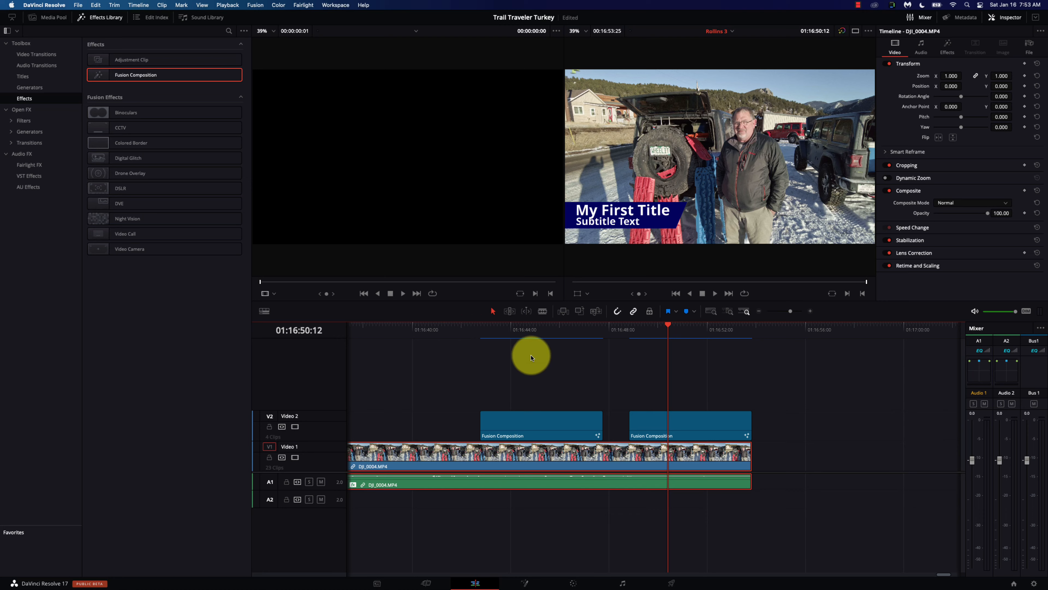
Step: Select the first Fusion Composition clip on V2 and open it in Fusion
{"action": "left_click", "coordinate": [530, 328]}
{"action": "left_click", "coordinate": [542, 428]}
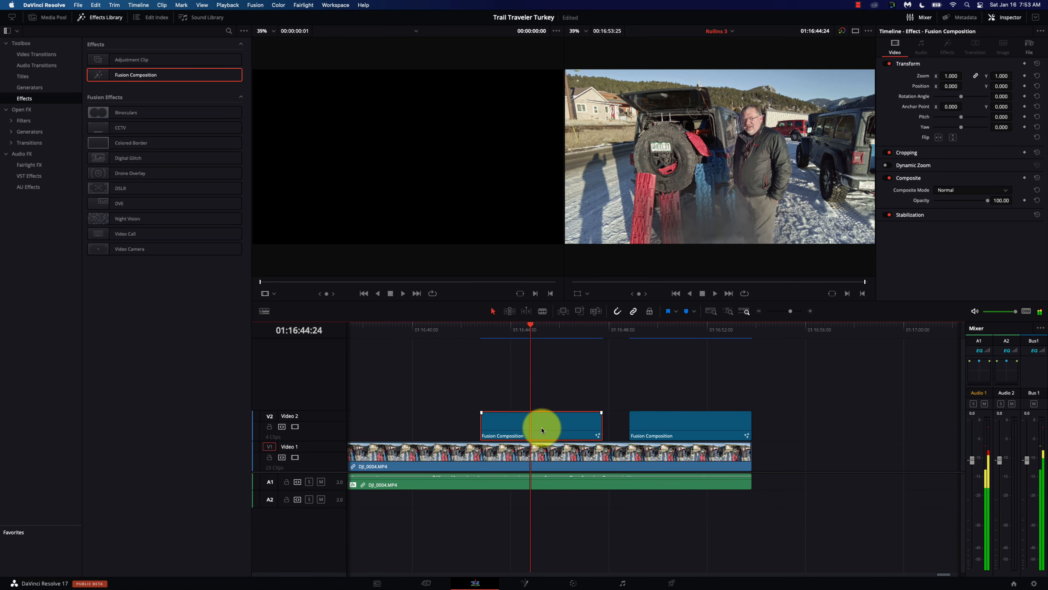
{"action": "left_click", "coordinate": [526, 583]}
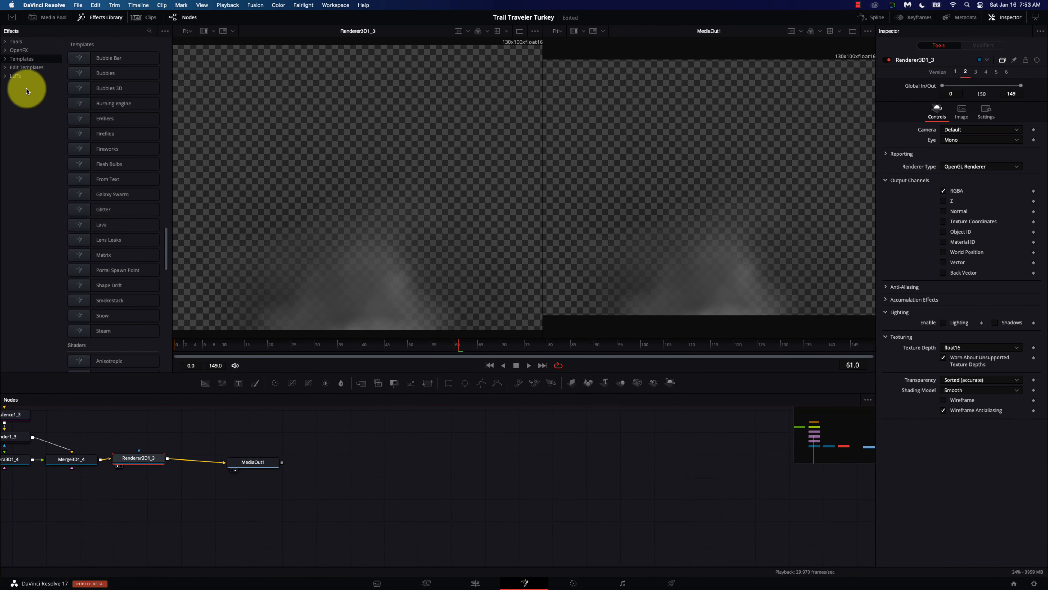
Step: Add a Spot Light from the Light tools, creating a SpotLight1 node
{"action": "left_click", "coordinate": [16, 41]}
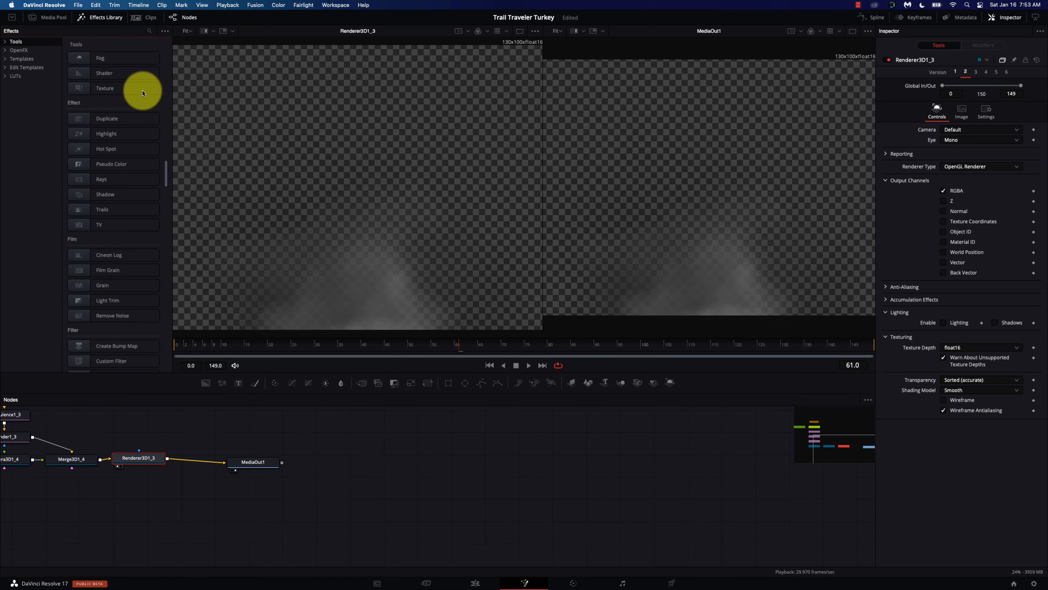
{"action": "scroll", "coordinate": [137, 99], "scroll_direction": "up", "scroll_amount": 10}
{"action": "scroll", "coordinate": [131, 106], "scroll_direction": "up", "scroll_amount": 5}
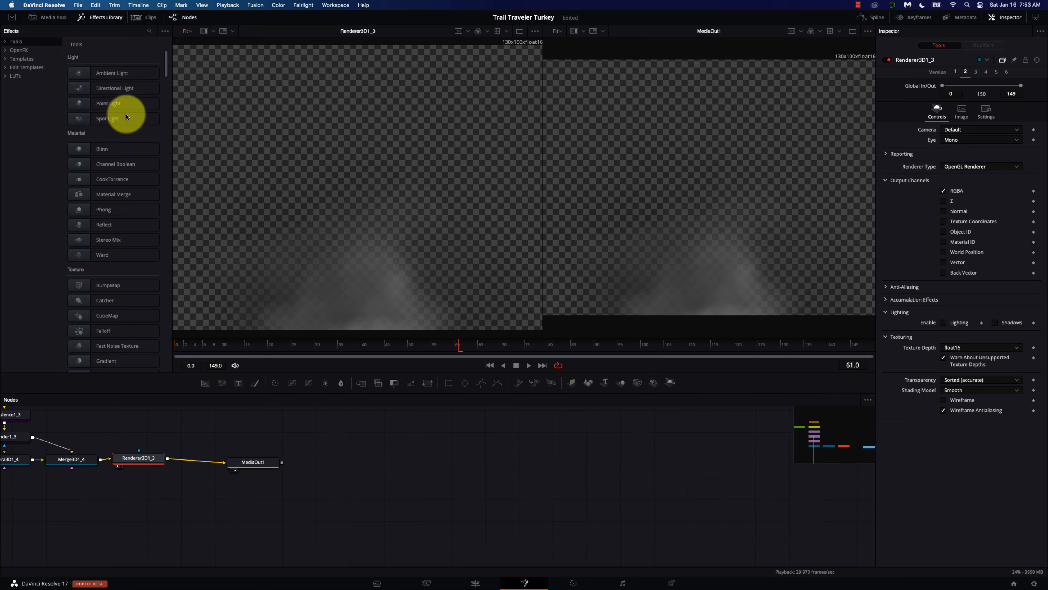
{"action": "left_click", "coordinate": [127, 124]}
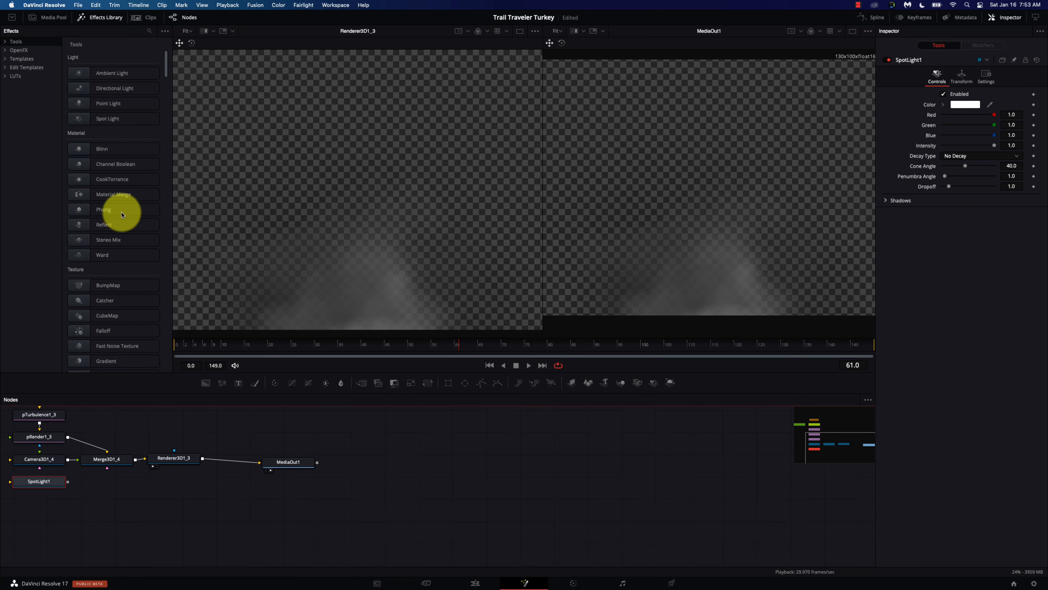
{"action": "scroll", "coordinate": [124, 226], "scroll_direction": "down", "scroll_amount": 3}
{"action": "scroll", "coordinate": [124, 226], "scroll_direction": "down", "scroll_amount": 4}
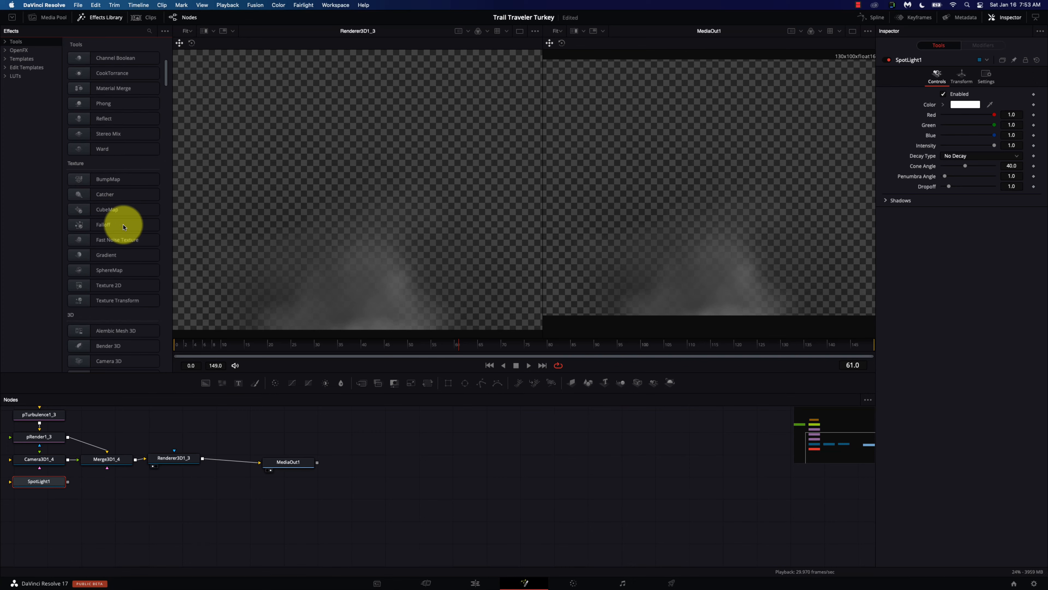
{"action": "scroll", "coordinate": [124, 227], "scroll_direction": "down", "scroll_amount": 2}
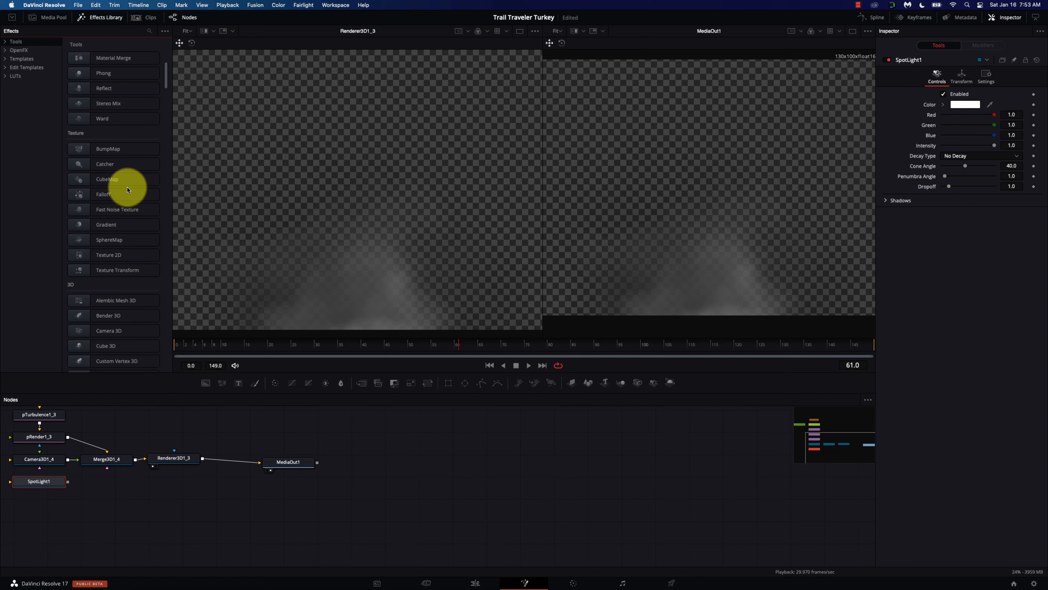
{"action": "scroll", "coordinate": [142, 214], "scroll_direction": "down", "scroll_amount": 3}
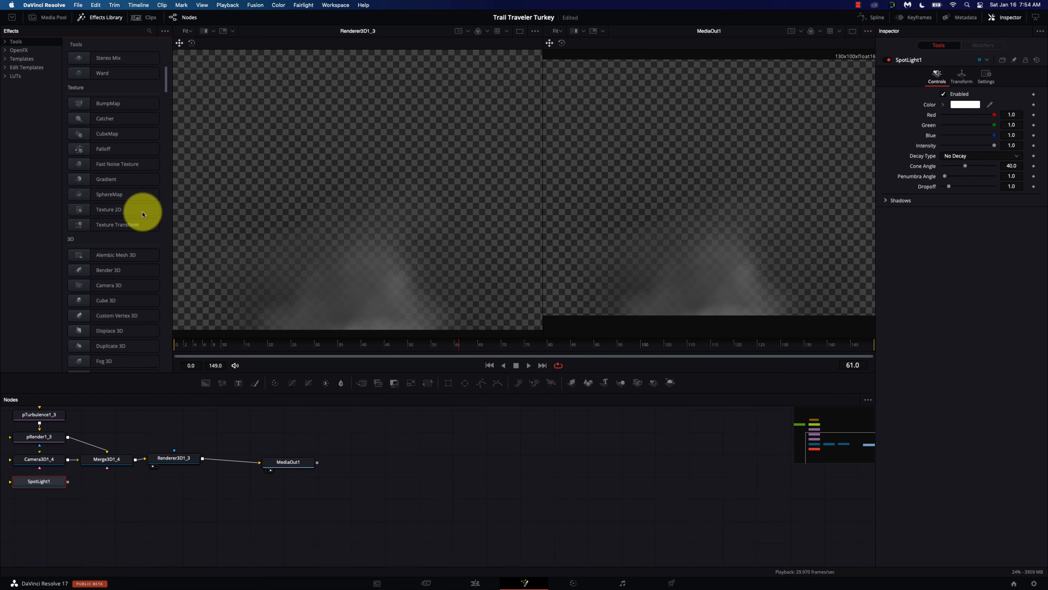
{"action": "scroll", "coordinate": [136, 210], "scroll_direction": "down", "scroll_amount": 2}
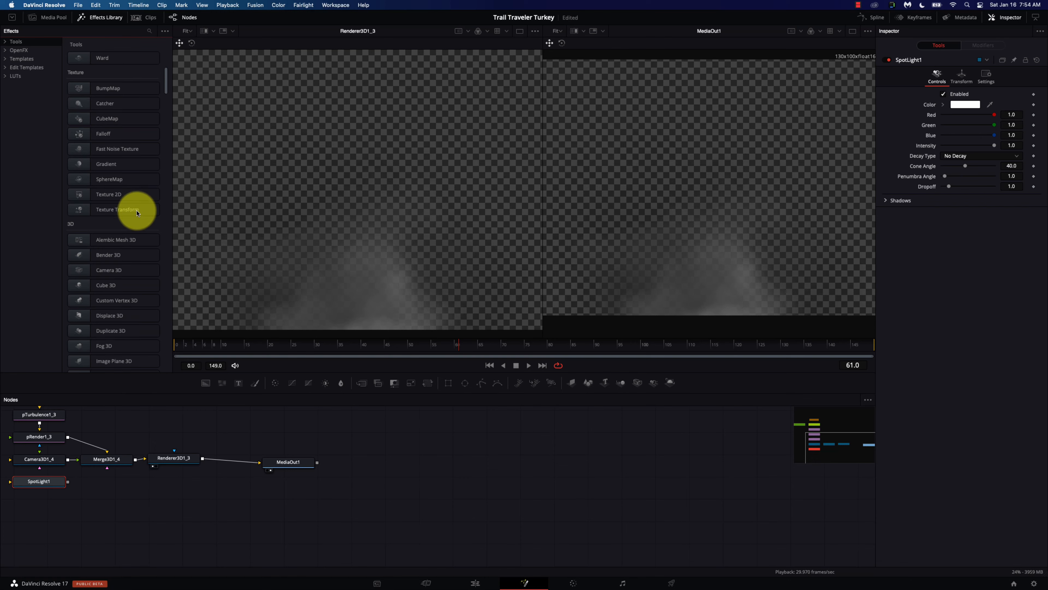
{"action": "scroll", "coordinate": [136, 213], "scroll_direction": "down", "scroll_amount": 5}
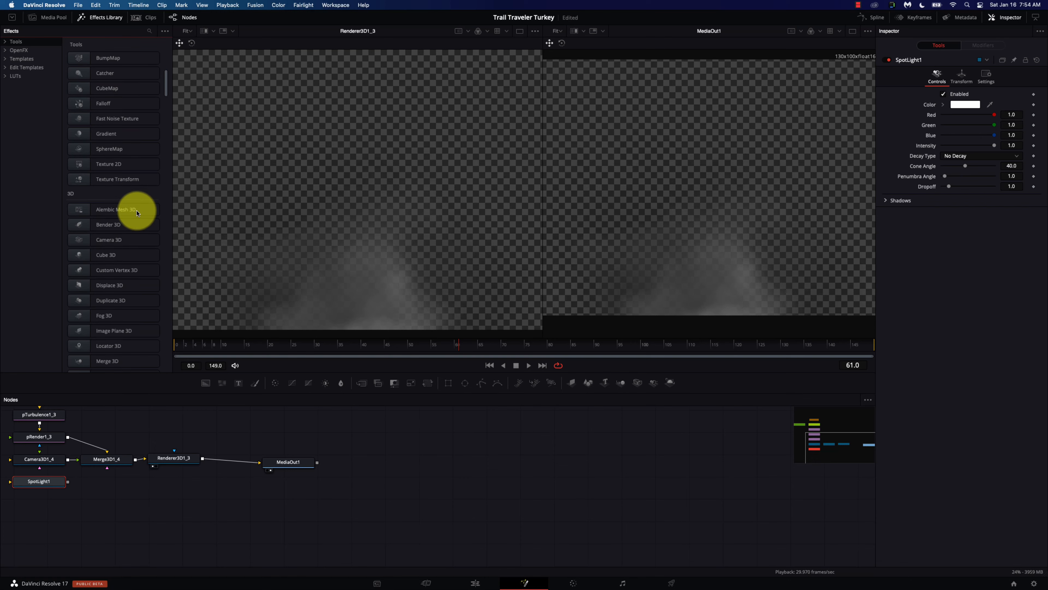
{"action": "scroll", "coordinate": [137, 213], "scroll_direction": "down", "scroll_amount": 3}
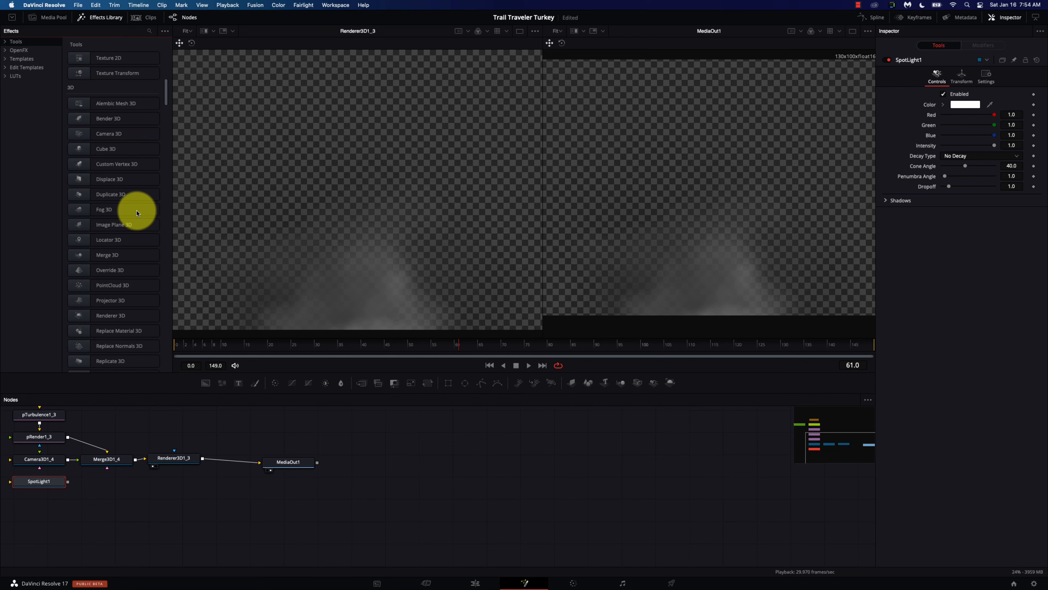
{"action": "scroll", "coordinate": [136, 212], "scroll_direction": "down", "scroll_amount": 2}
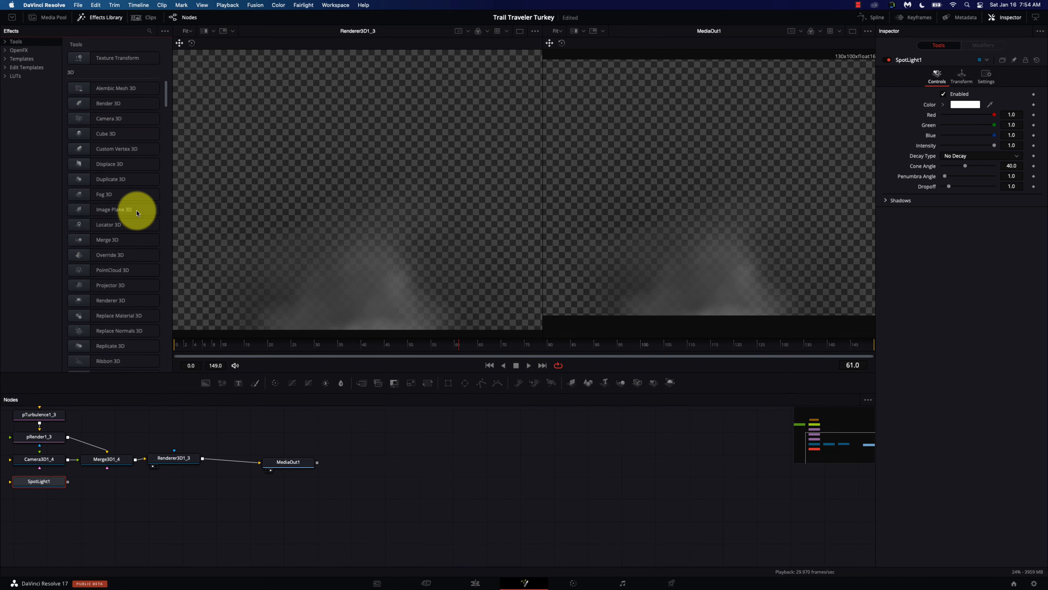
{"action": "scroll", "coordinate": [137, 213], "scroll_direction": "down", "scroll_amount": 6}
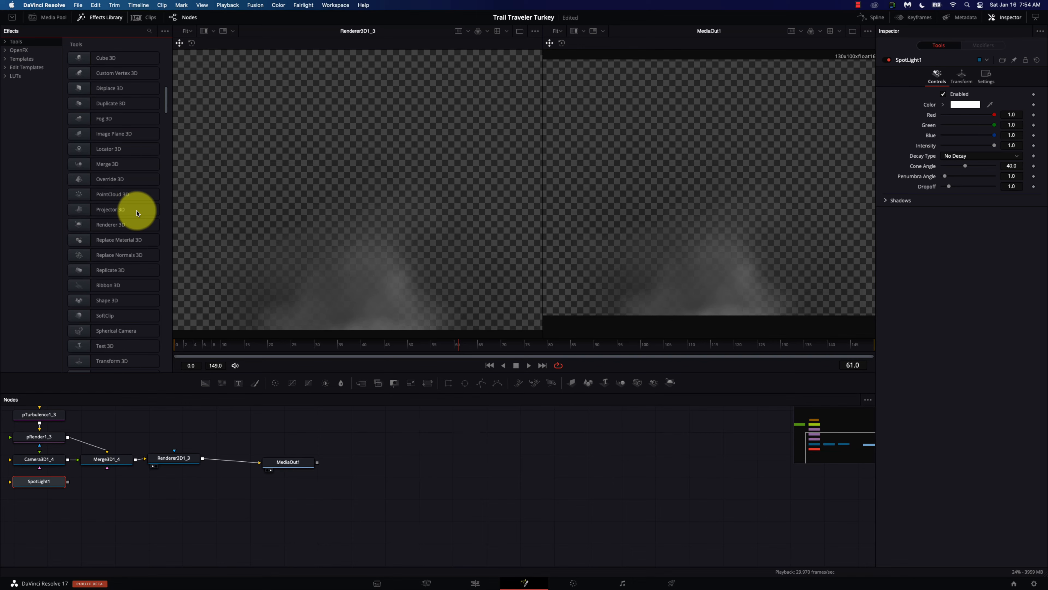
{"action": "scroll", "coordinate": [138, 213], "scroll_direction": "down", "scroll_amount": 2}
{"action": "scroll", "coordinate": [138, 213], "scroll_direction": "down", "scroll_amount": 1}
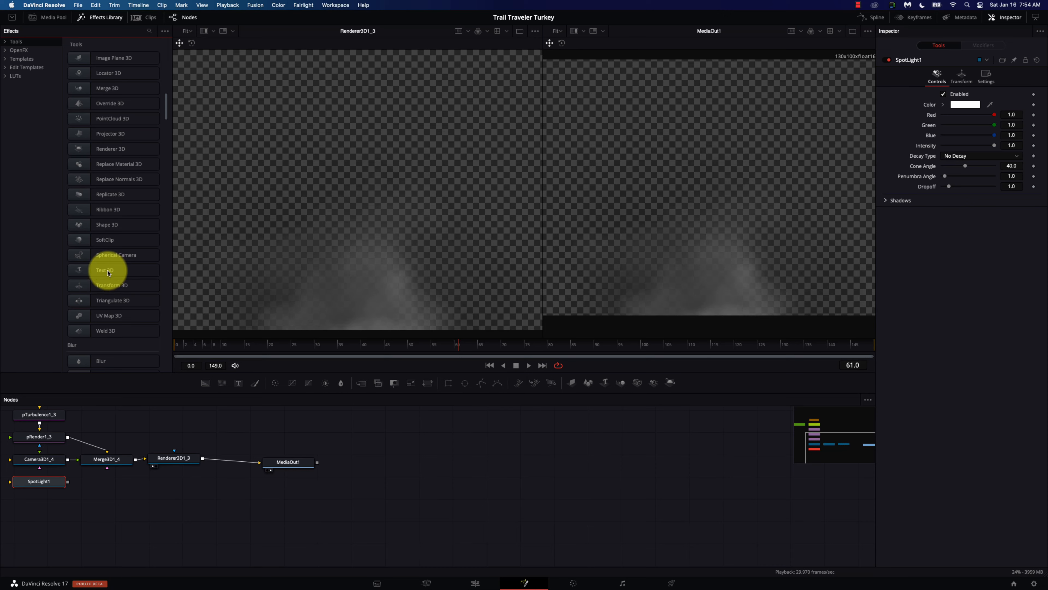
{"action": "scroll", "coordinate": [108, 272], "scroll_direction": "down", "scroll_amount": 3}
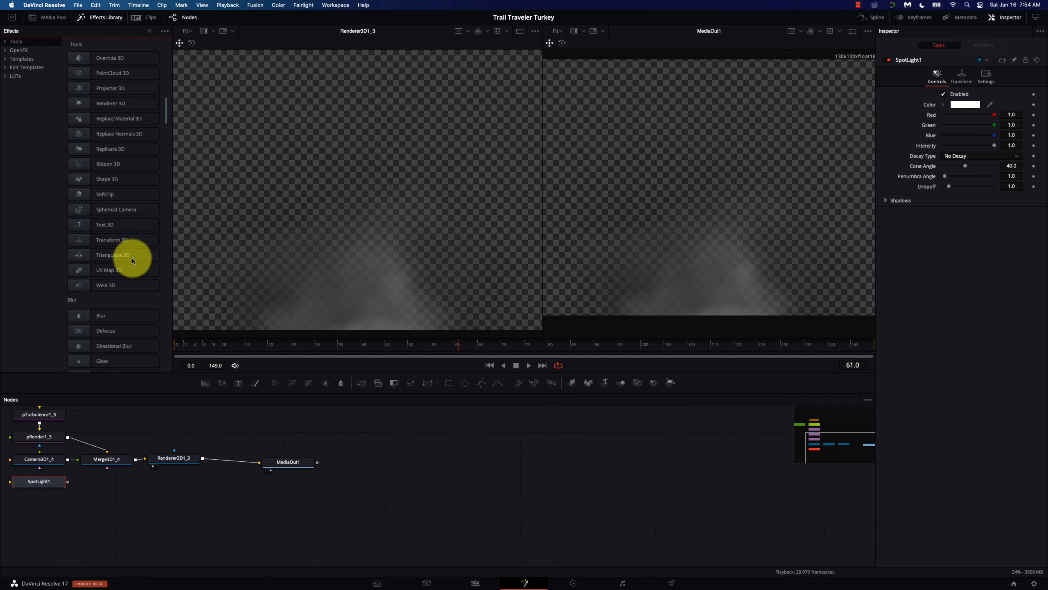
{"action": "scroll", "coordinate": [128, 291], "scroll_direction": "down", "scroll_amount": 8}
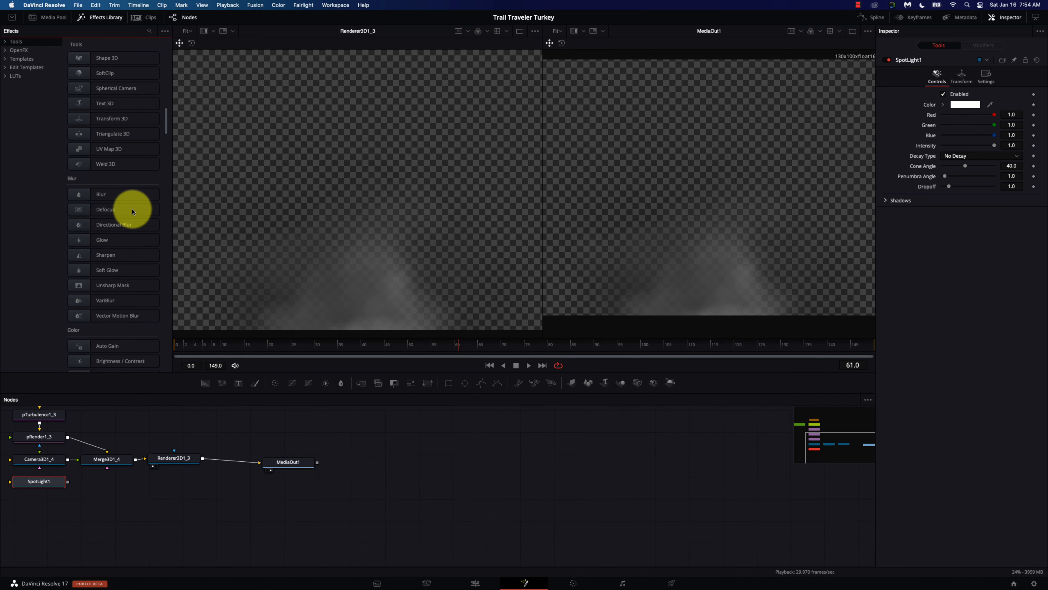
{"action": "scroll", "coordinate": [130, 278], "scroll_direction": "down", "scroll_amount": 5}
{"action": "scroll", "coordinate": [131, 277], "scroll_direction": "down", "scroll_amount": 6}
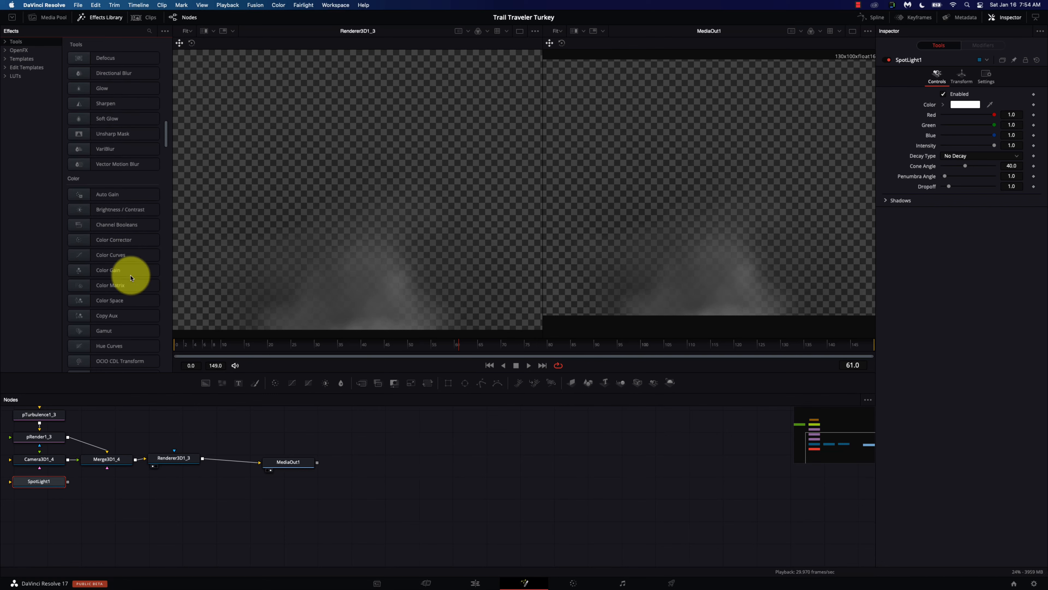
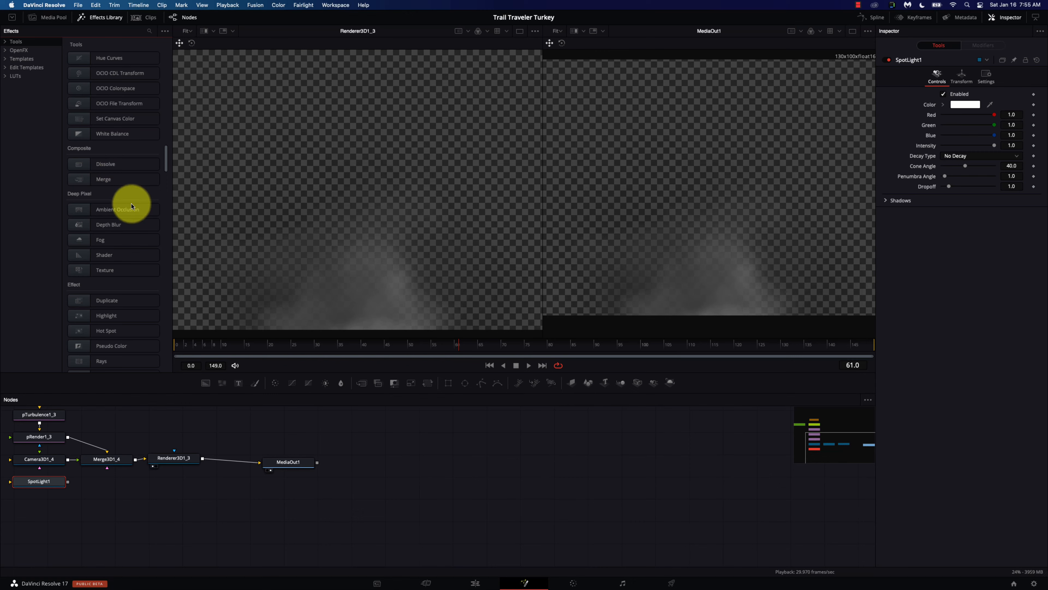
Step: Scroll down through the Effects Library list
{"action": "scroll", "coordinate": [137, 213], "scroll_direction": "down", "scroll_amount": 5}
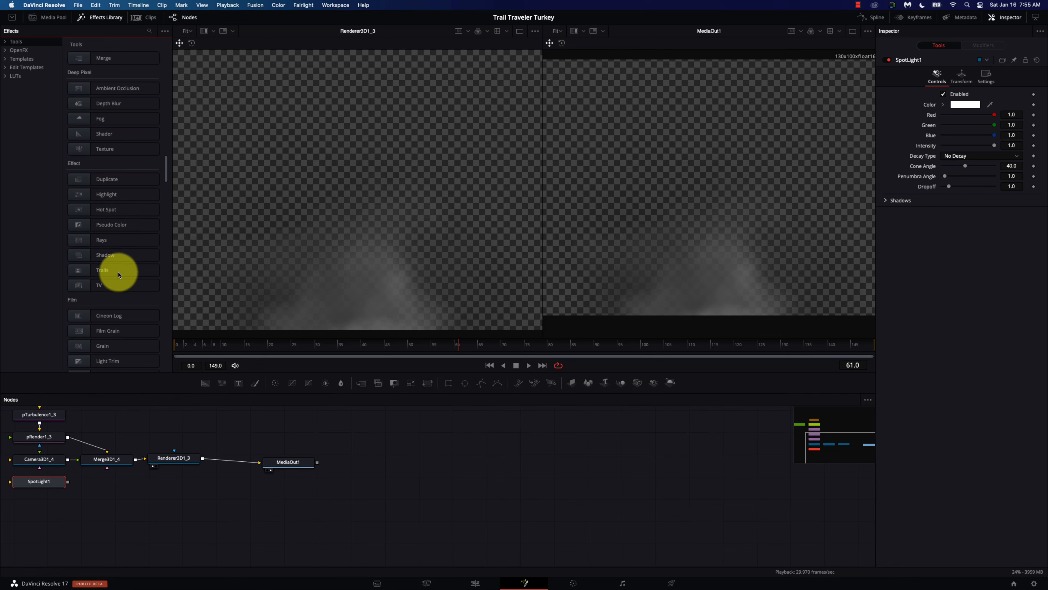
{"action": "scroll", "coordinate": [125, 272], "scroll_direction": "down", "scroll_amount": 1}
{"action": "scroll", "coordinate": [125, 272], "scroll_direction": "down", "scroll_amount": 10}
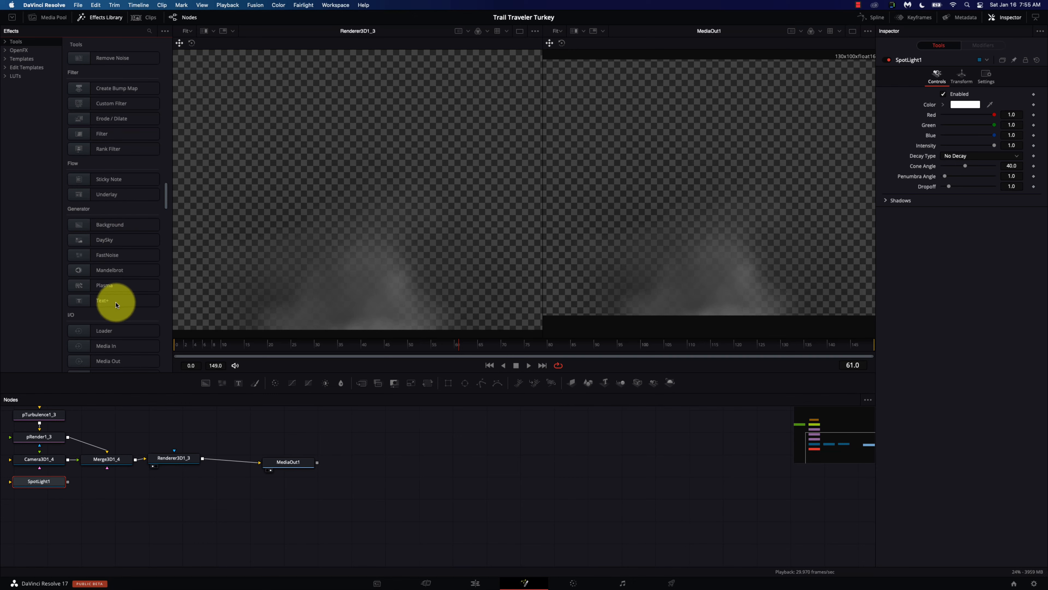
{"action": "scroll", "coordinate": [128, 301], "scroll_direction": "down", "scroll_amount": 1}
{"action": "scroll", "coordinate": [128, 303], "scroll_direction": "down", "scroll_amount": 5}
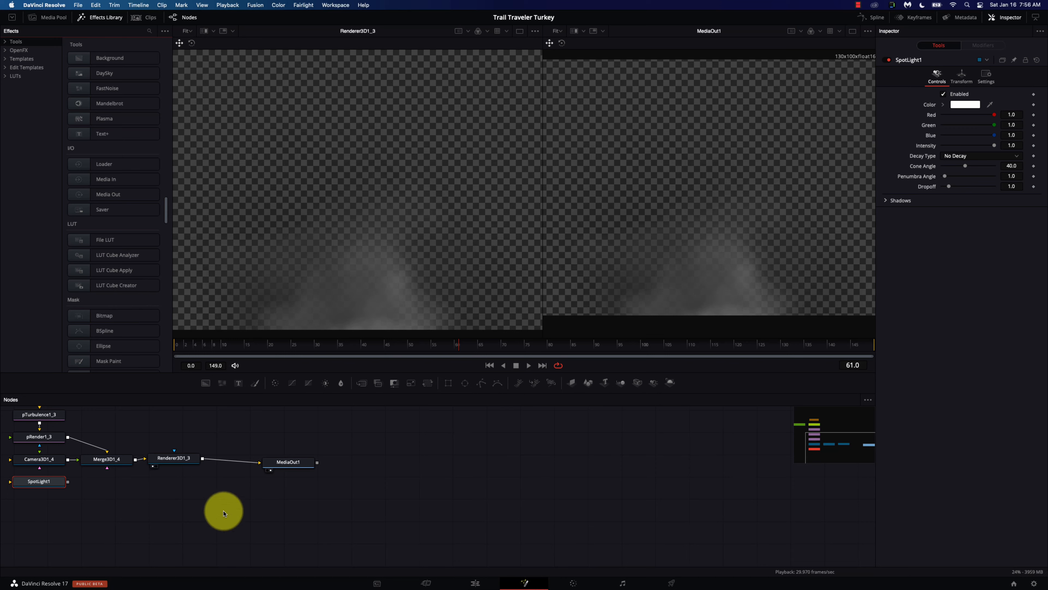
Step: Box-select every node in the particle composition, then switch to the Edit page
{"action": "scroll", "coordinate": [258, 521], "scroll_direction": "left", "scroll_amount": 5}
{"action": "scroll", "coordinate": [258, 521], "scroll_direction": "up", "scroll_amount": 2}
{"action": "scroll", "coordinate": [265, 512], "scroll_direction": "left", "scroll_amount": 5}
{"action": "scroll", "coordinate": [265, 512], "scroll_direction": "up", "scroll_amount": 1}
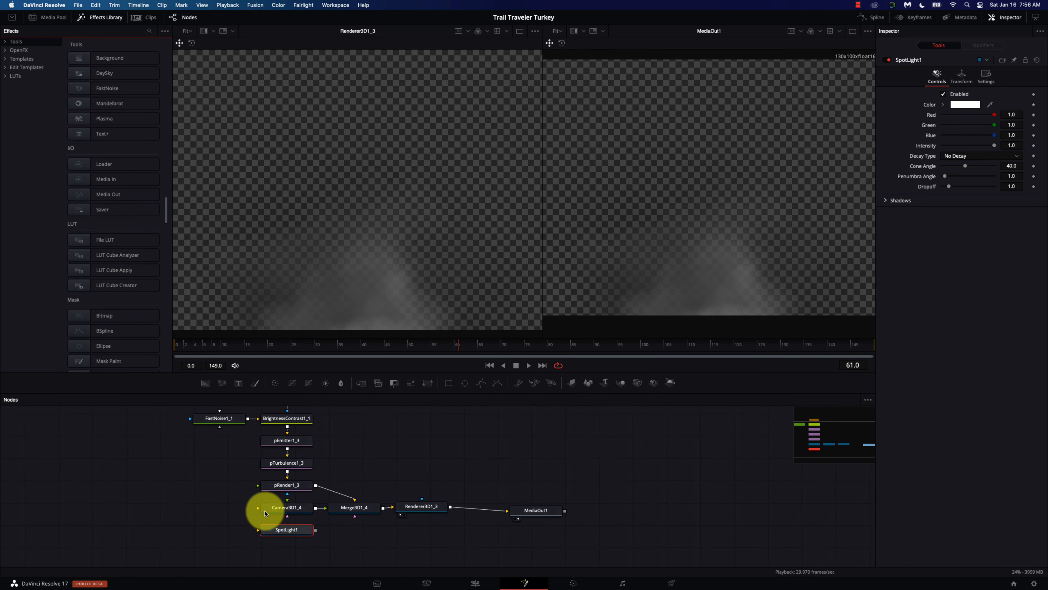
{"action": "left_click_drag", "start_coordinate": [582, 549], "coordinate": [198, 410]}
{"action": "scroll", "coordinate": [204, 416], "scroll_direction": "up", "scroll_amount": 2}
{"action": "scroll", "coordinate": [203, 416], "scroll_direction": "up", "scroll_amount": 2}
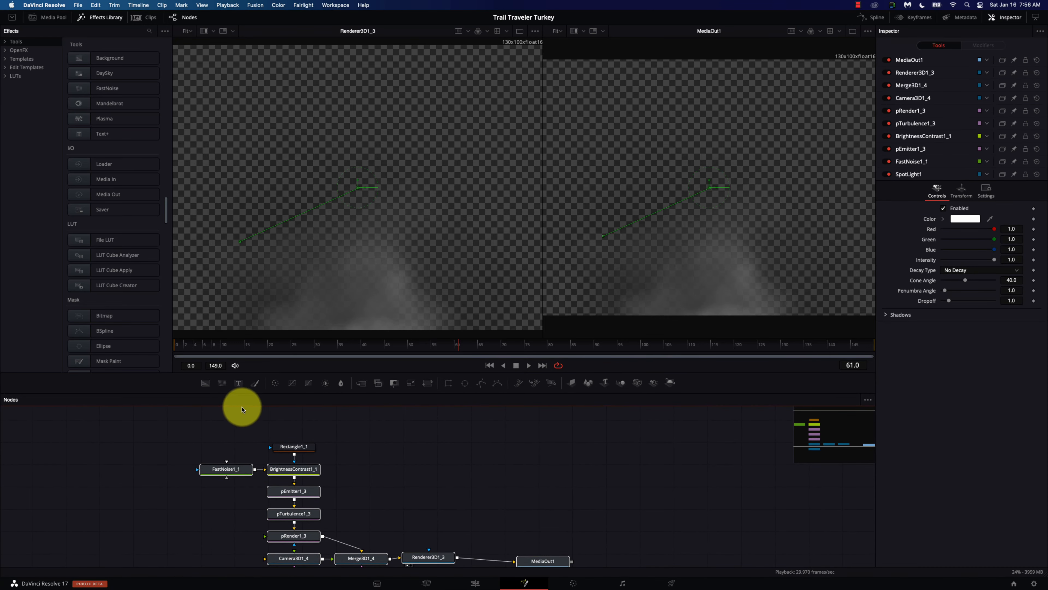
{"action": "left_click", "coordinate": [475, 582]}
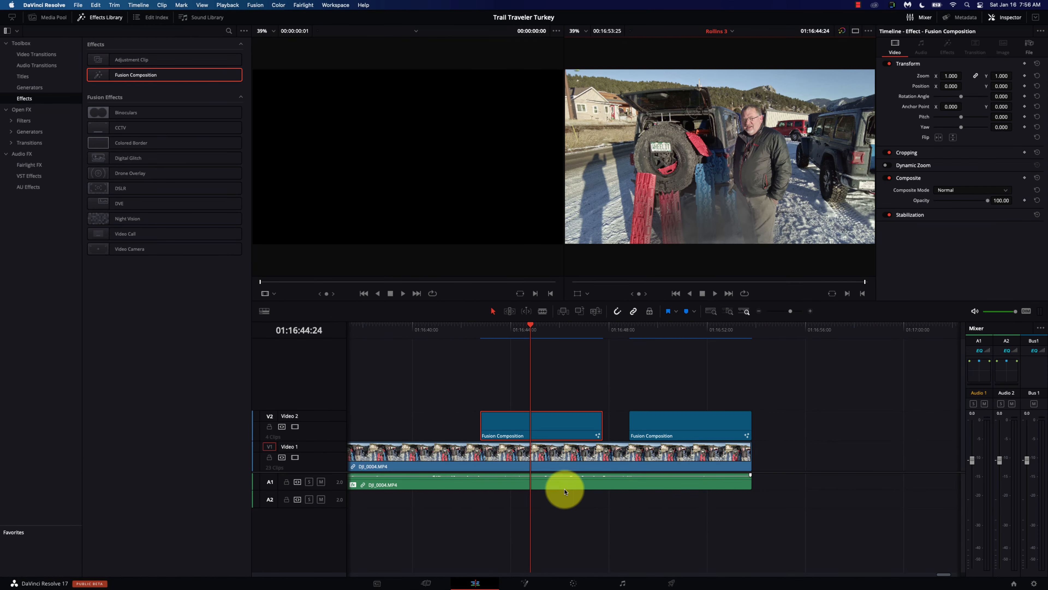
Step: Move the second Fusion Composition clip on V2 past the end of the main clip
{"action": "left_click", "coordinate": [672, 329]}
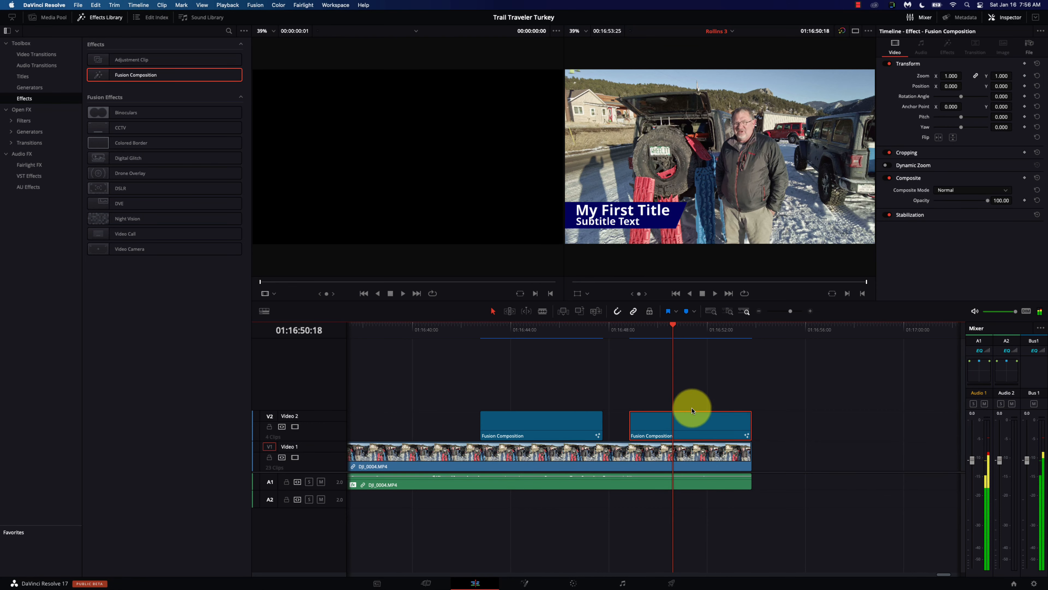
{"action": "left_click_drag", "start_coordinate": [688, 428], "coordinate": [800, 426]}
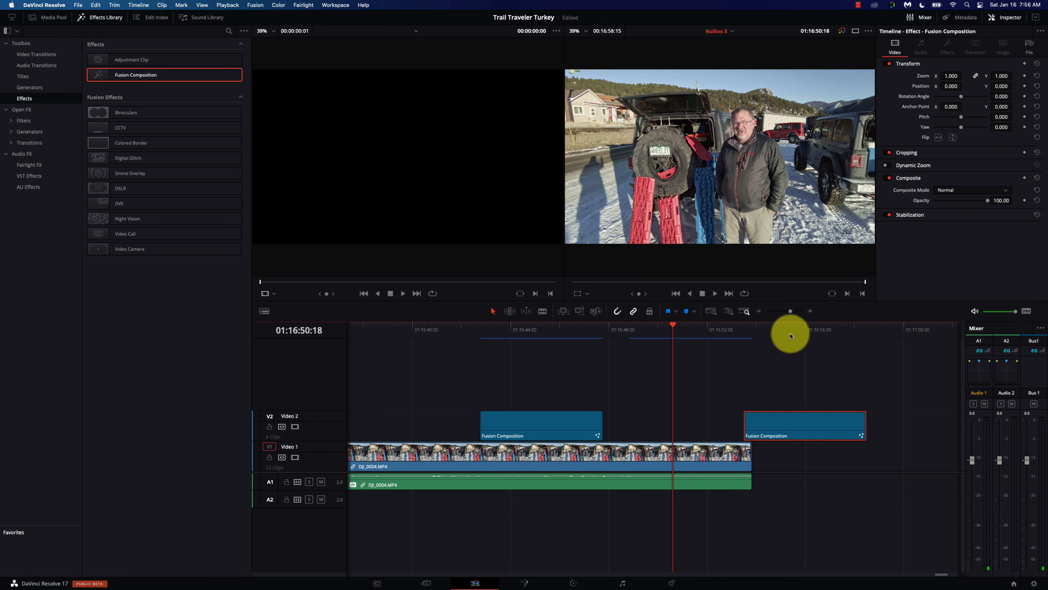
{"action": "left_click_drag", "start_coordinate": [779, 420], "coordinate": [787, 421]}
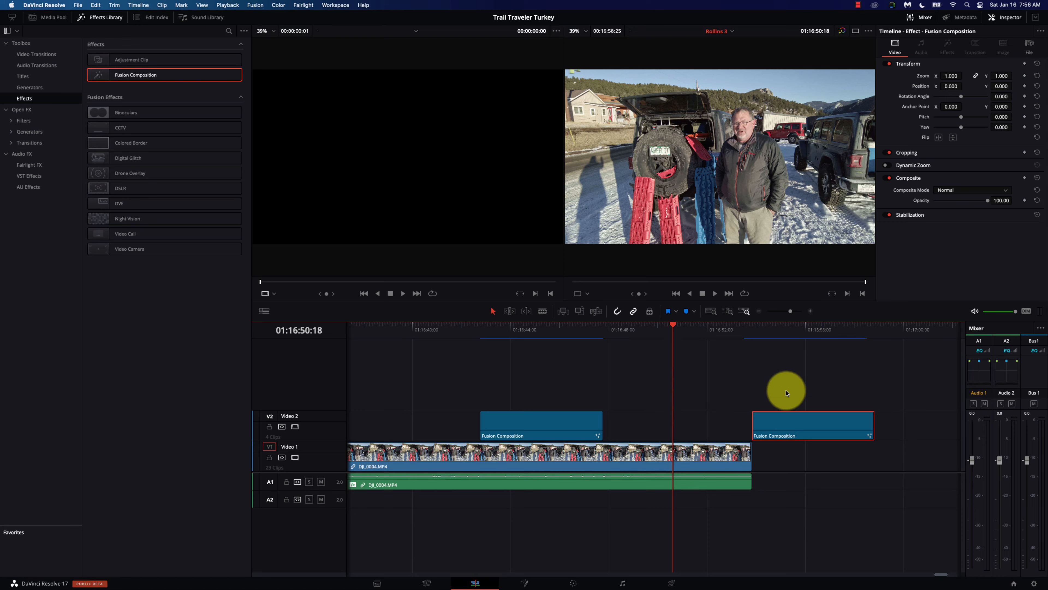
{"action": "left_click", "coordinate": [787, 334]}
{"action": "left_click_drag", "start_coordinate": [798, 422], "coordinate": [673, 421]}
{"action": "left_click", "coordinate": [672, 333]}
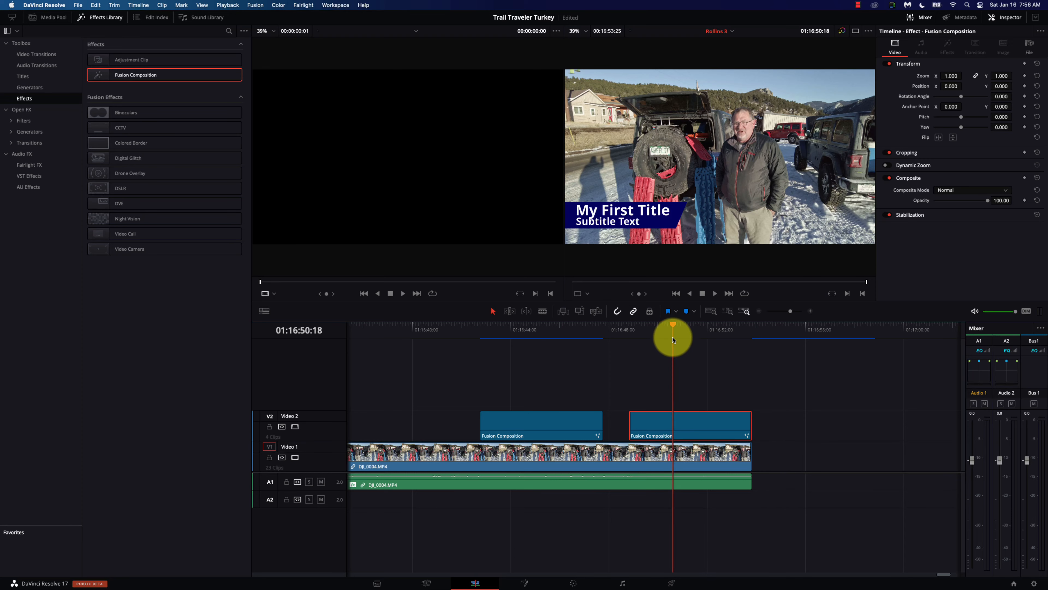
{"action": "left_click_drag", "start_coordinate": [678, 418], "coordinate": [803, 417]}
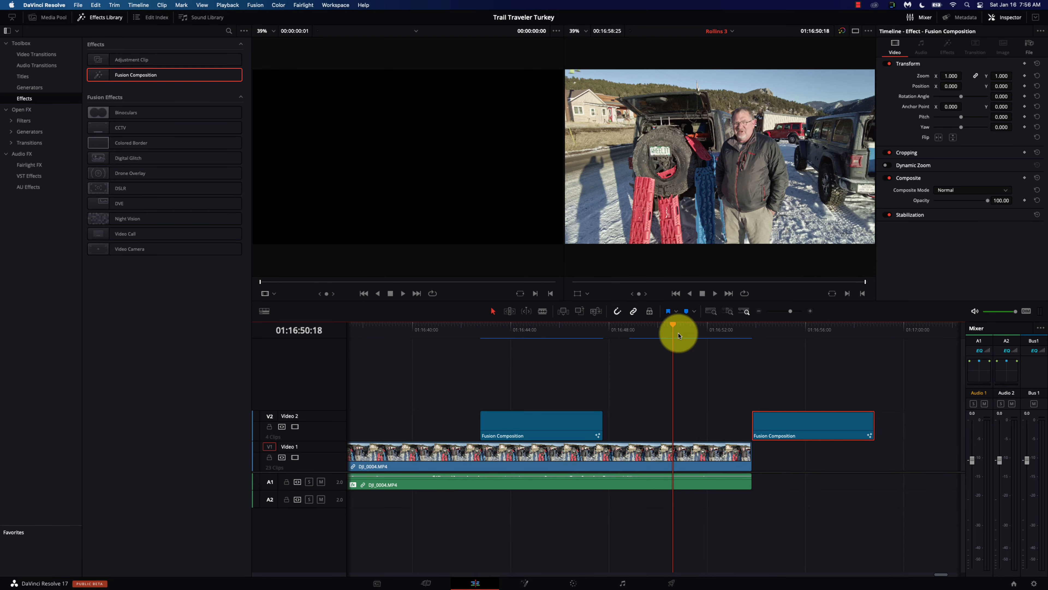
Step: Split DJI_0004.MP4 at 01:16:49:05 and open the later piece in Fusion
{"action": "left_click", "coordinate": [638, 331]}
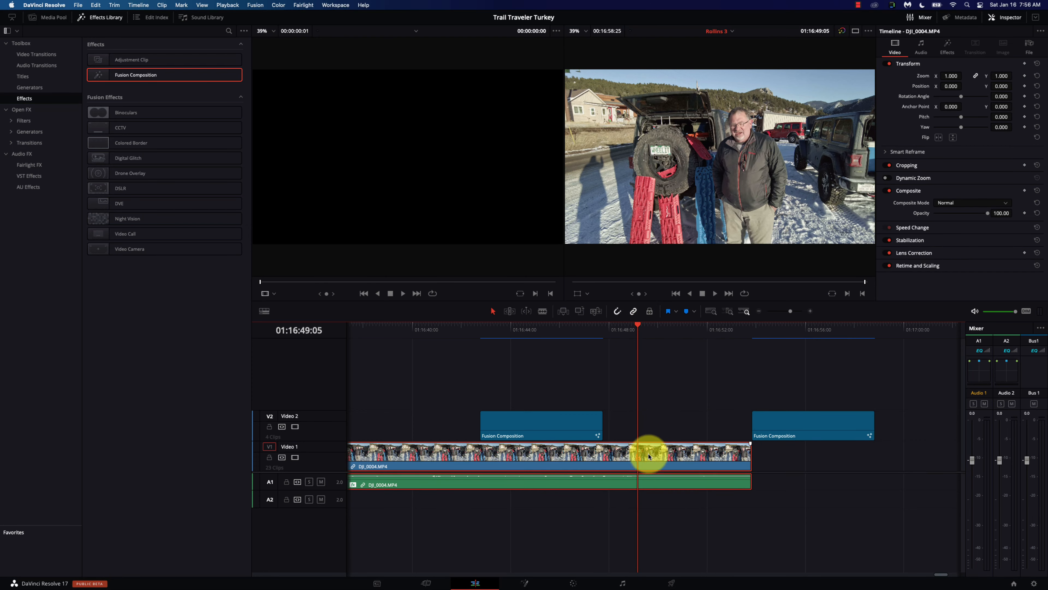
{"action": "key", "text": "super+b"}
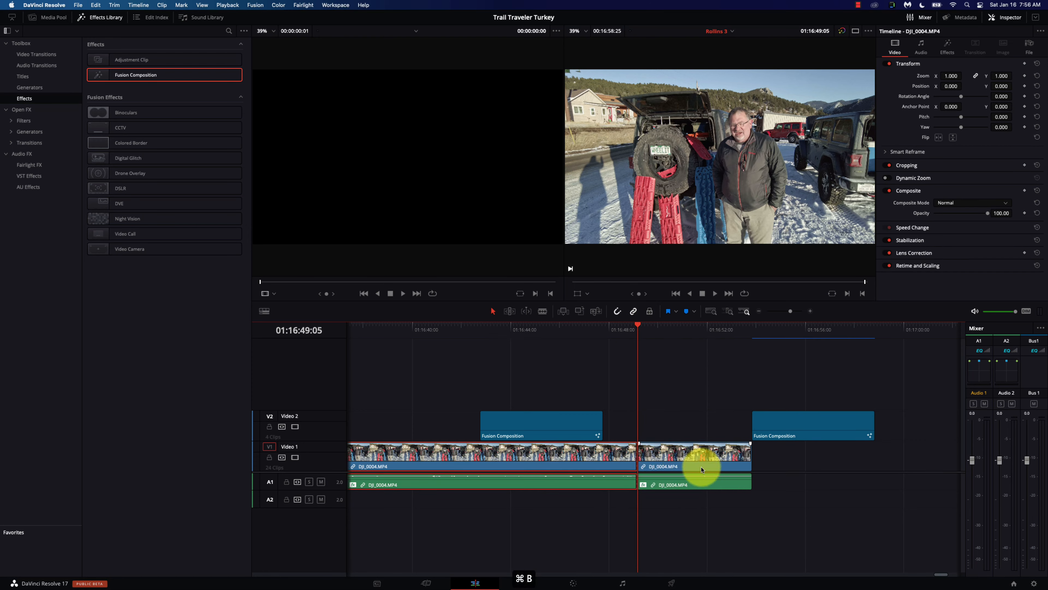
{"action": "left_click", "coordinate": [677, 328]}
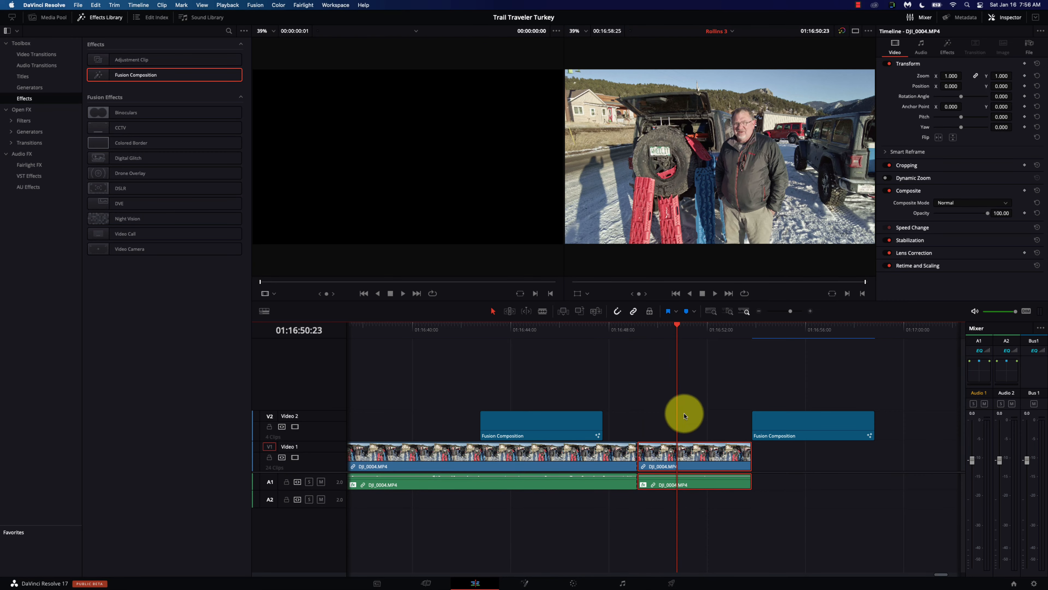
{"action": "left_click", "coordinate": [689, 454]}
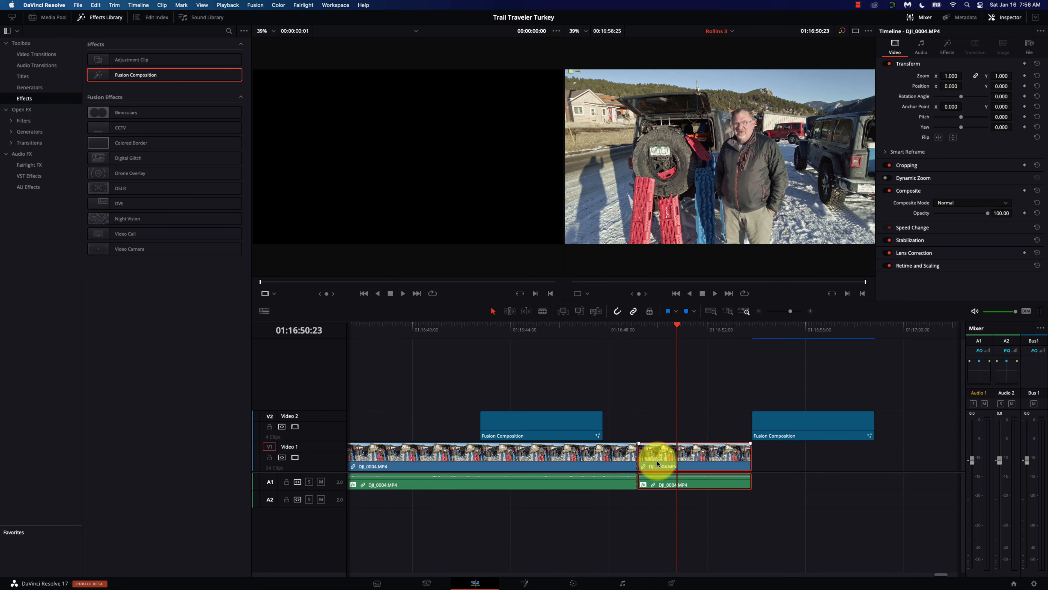
{"action": "left_click", "coordinate": [528, 583]}
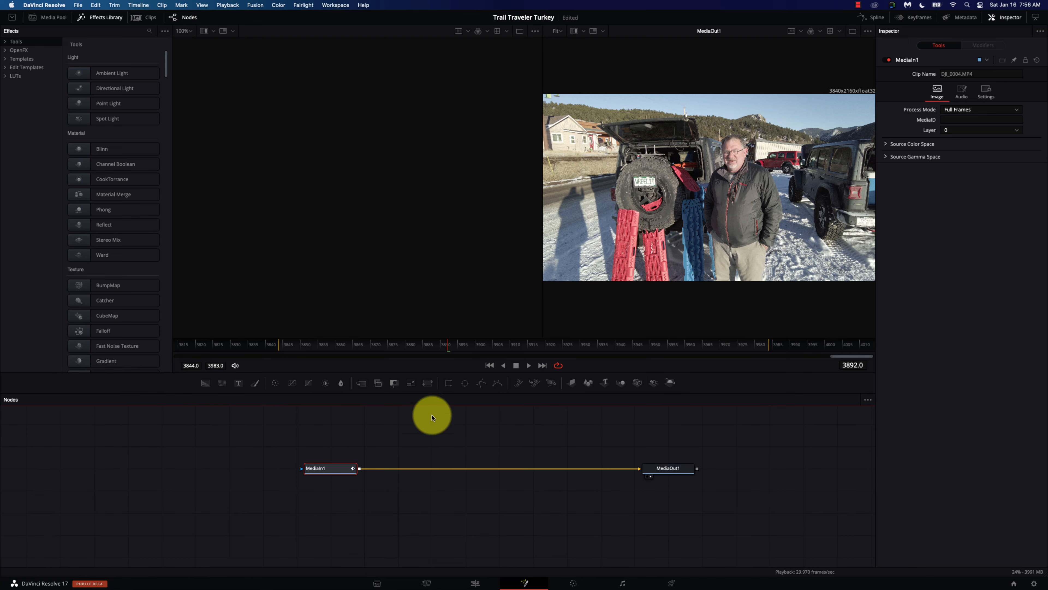
Step: Shift MediaIn1 left, then add C0159.MP4 from the Rollins Pass Fail 3 bin and delete it again
{"action": "left_click_drag", "start_coordinate": [318, 473], "coordinate": [276, 476]}
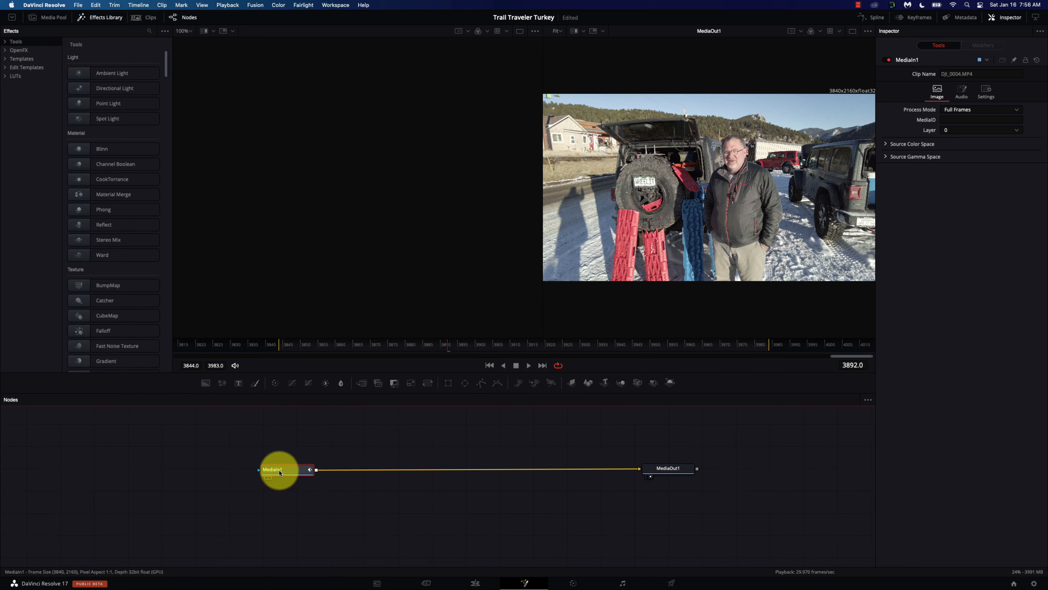
{"action": "left_click", "coordinate": [45, 18]}
{"action": "left_click", "coordinate": [43, 99]}
{"action": "left_click", "coordinate": [124, 96]}
{"action": "left_click_drag", "start_coordinate": [124, 96], "coordinate": [301, 446]}
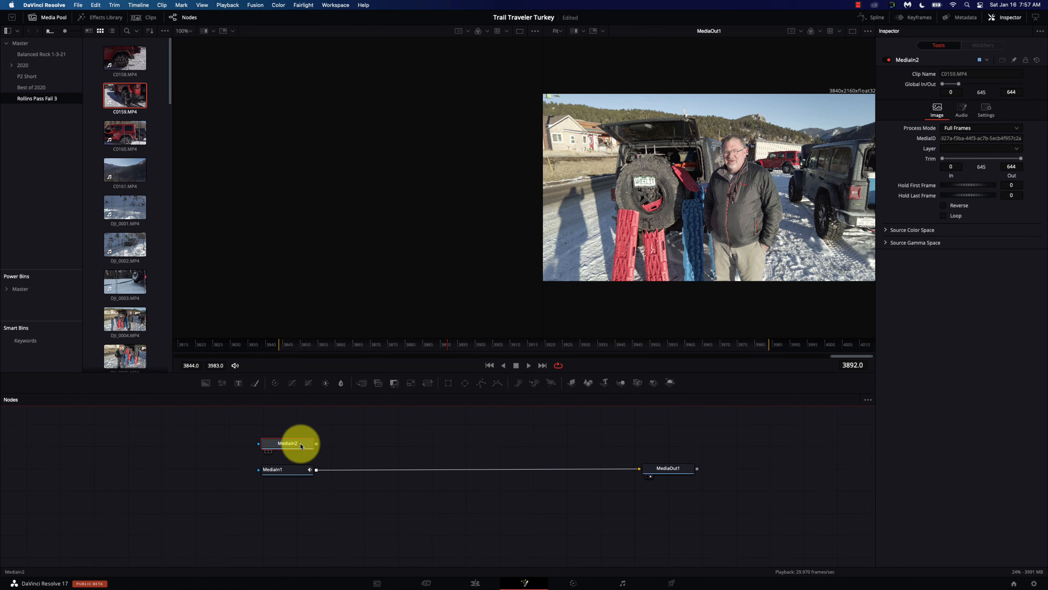
{"action": "key", "text": "Delete"}
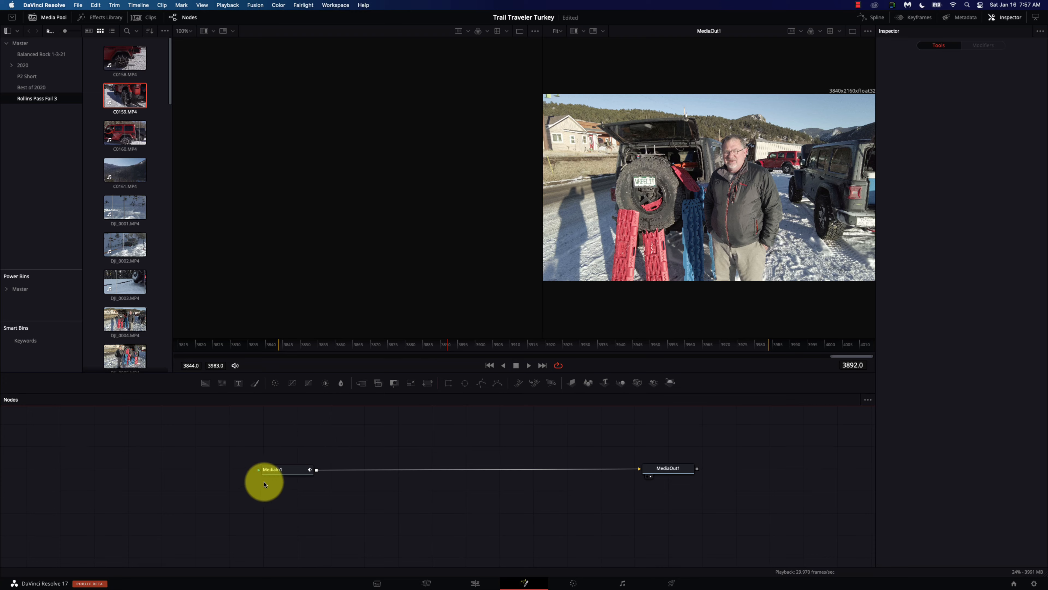
Step: Preview MediaIn1, move it lower and further left, and close the media bins
{"action": "left_click", "coordinate": [278, 470]}
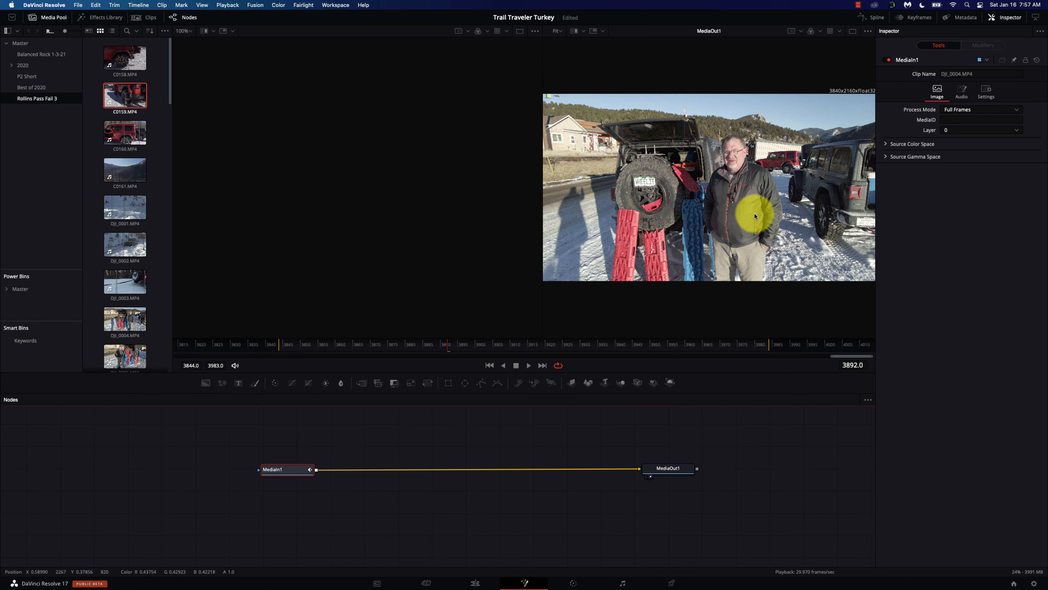
{"action": "key", "text": "space"}
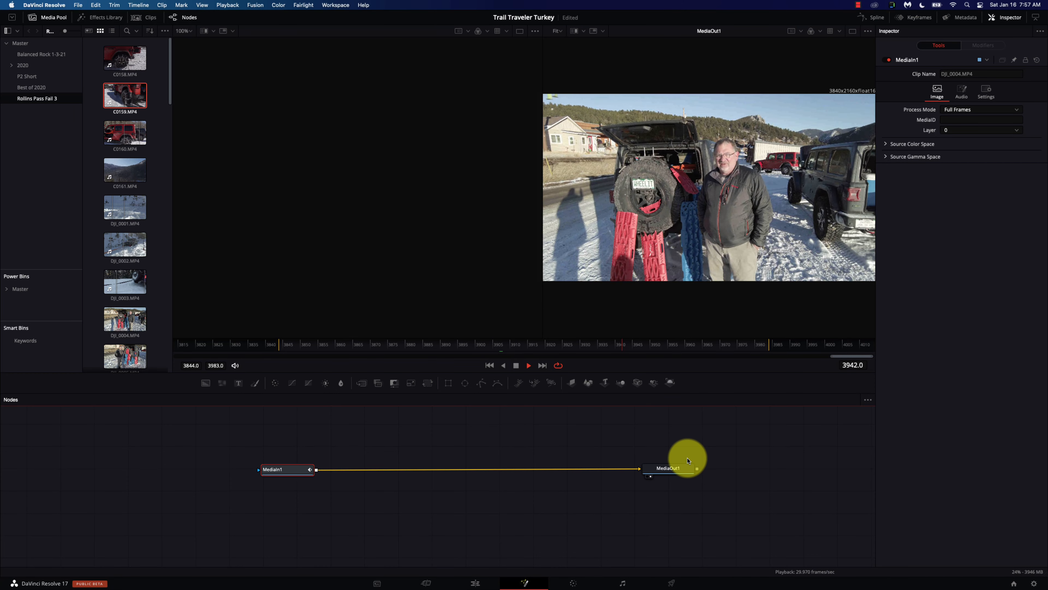
{"action": "key", "text": "space"}
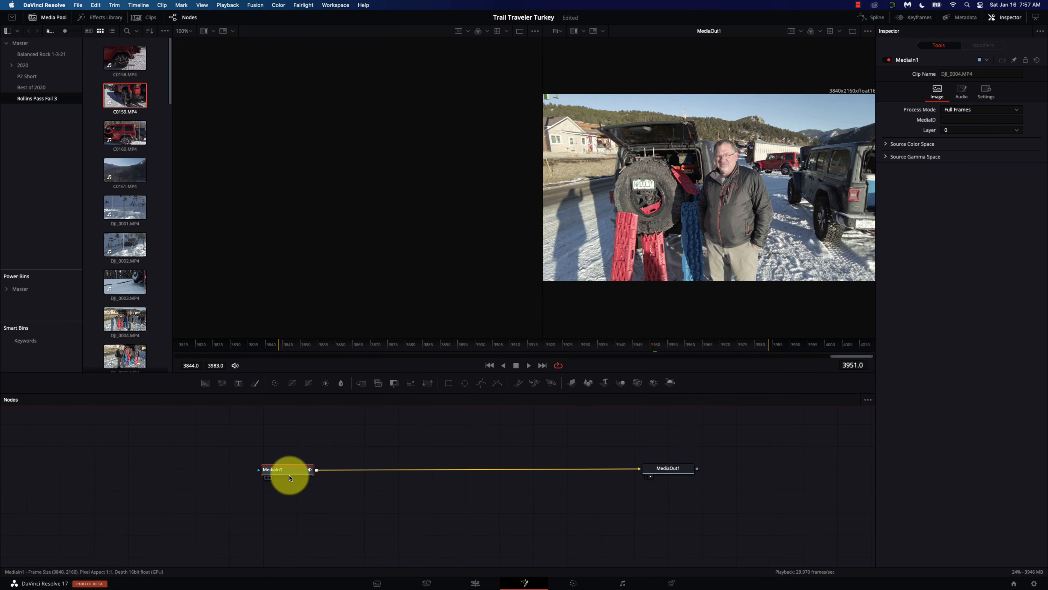
{"action": "left_click_drag", "start_coordinate": [290, 477], "coordinate": [264, 484]}
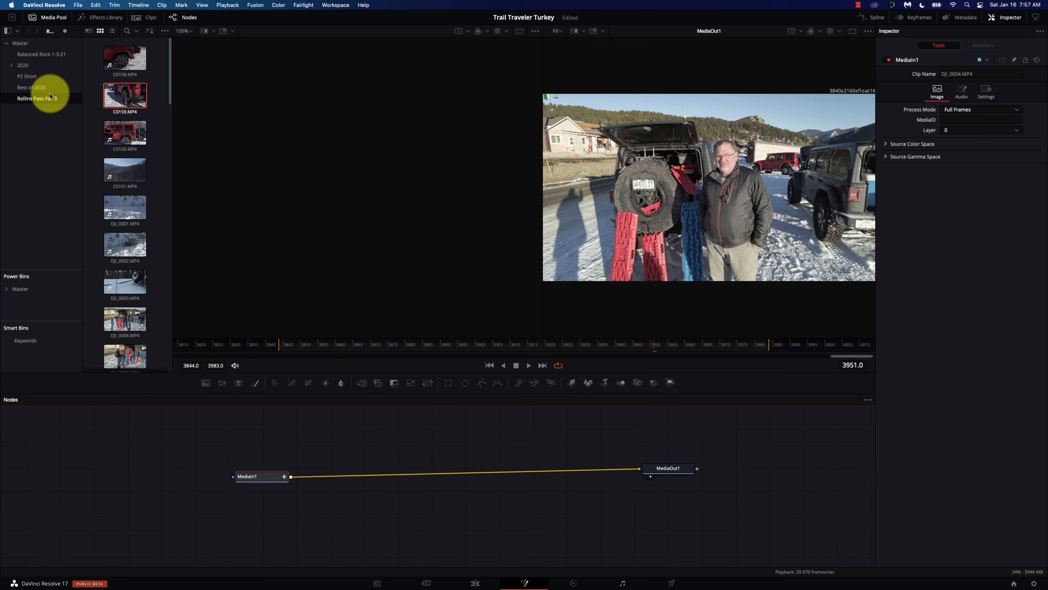
{"action": "left_click", "coordinate": [50, 17]}
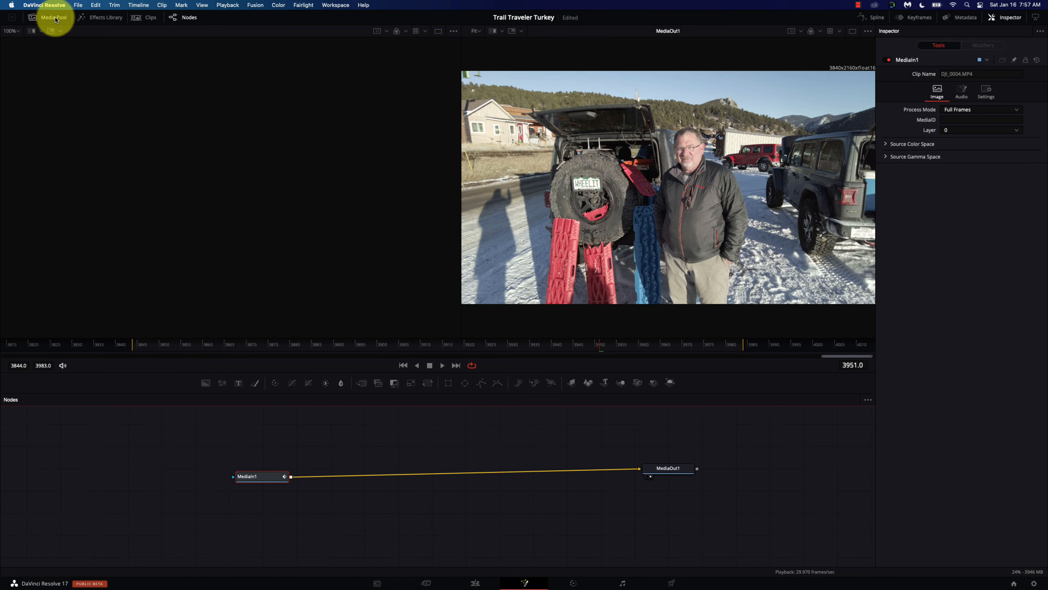
{"action": "left_click", "coordinate": [99, 20]}
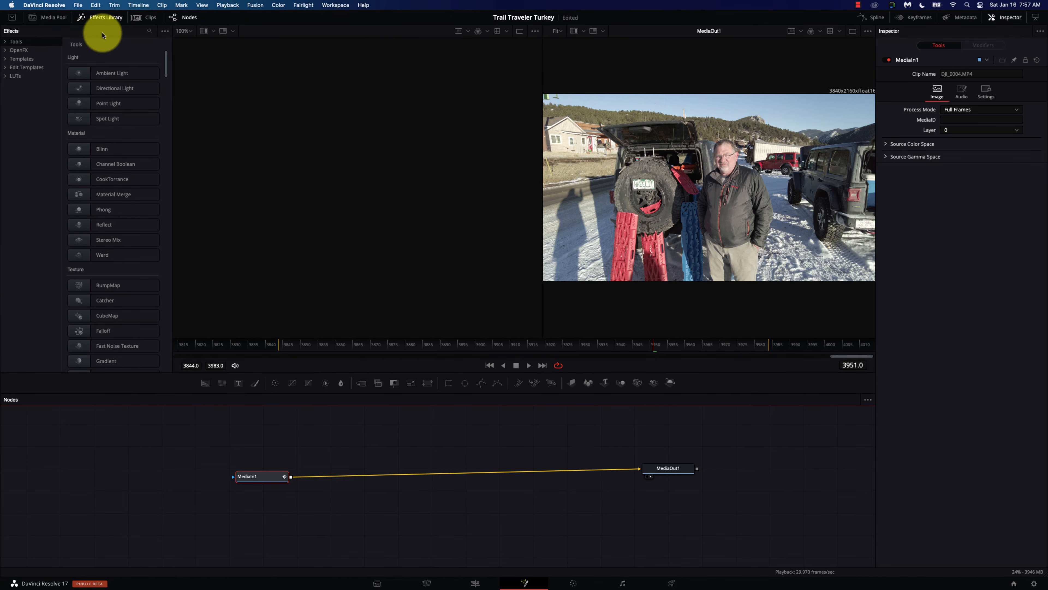
Step: Search 'trac' in the Effects Library and insert Tracker1 between MediaIn1 and MediaOut1
{"action": "left_click", "coordinate": [149, 31]}
{"action": "type", "text": "track"}
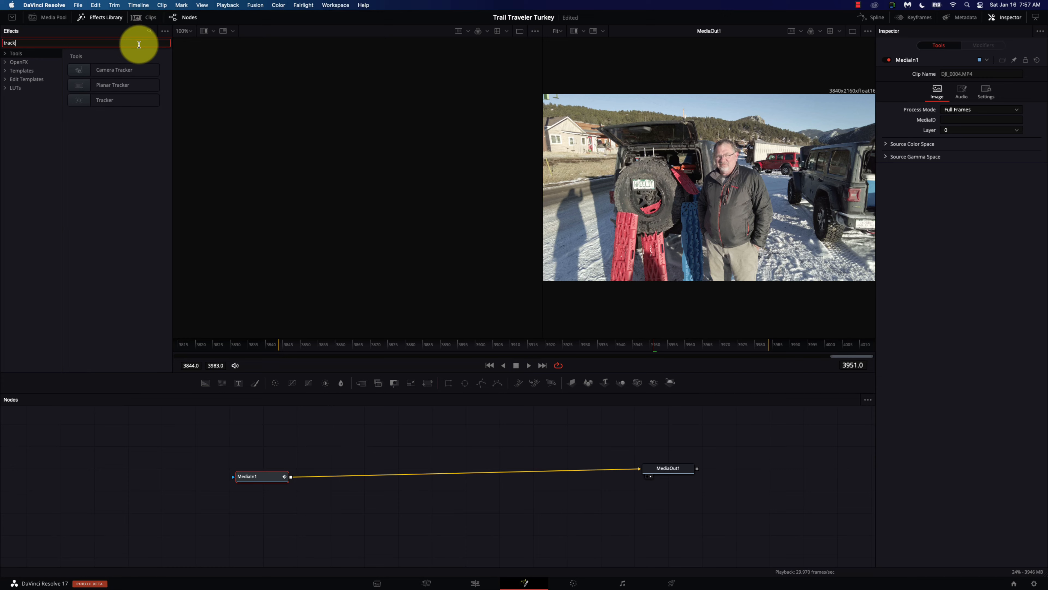
{"action": "double_click", "coordinate": [113, 100]}
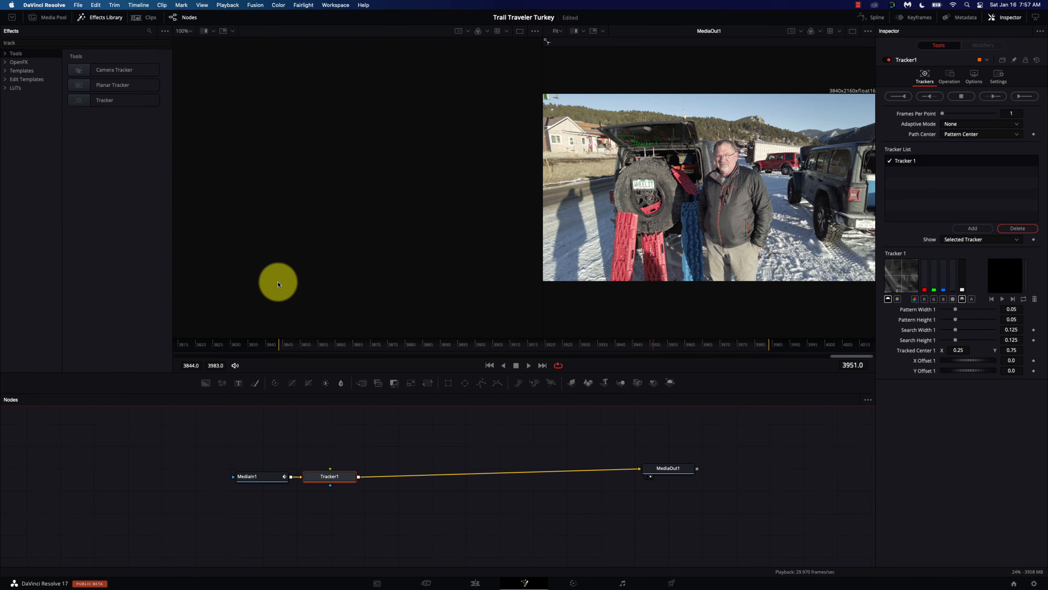
{"action": "left_click_drag", "start_coordinate": [335, 477], "coordinate": [413, 477]}
Step: Position Tracker1's pattern box over the logo on the man's jacket at frame 3844
{"action": "mouse_move", "coordinate": [618, 140]}
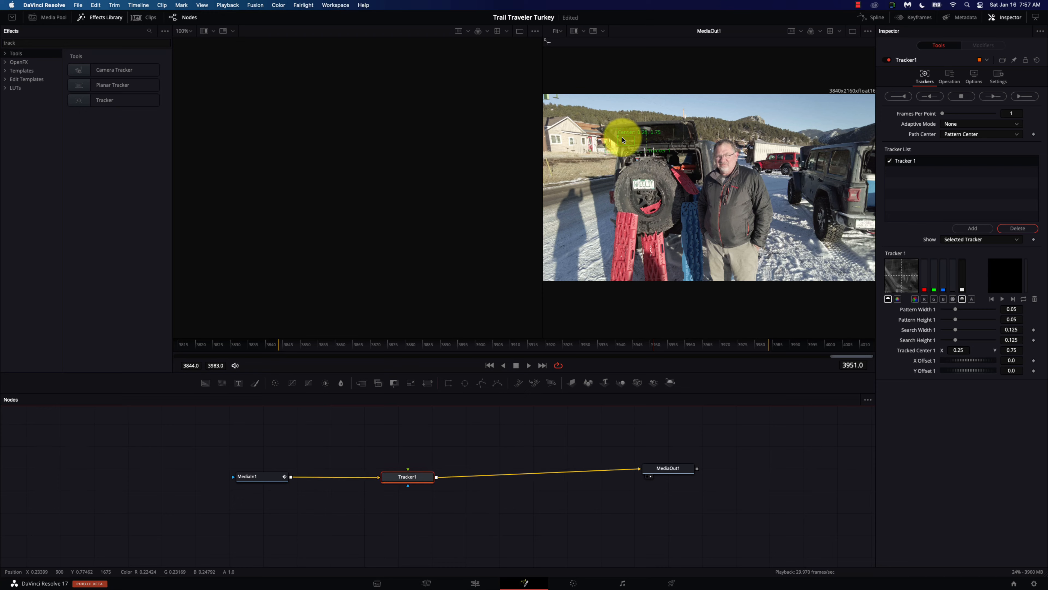
{"action": "left_click_drag", "start_coordinate": [618, 140], "coordinate": [681, 207]}
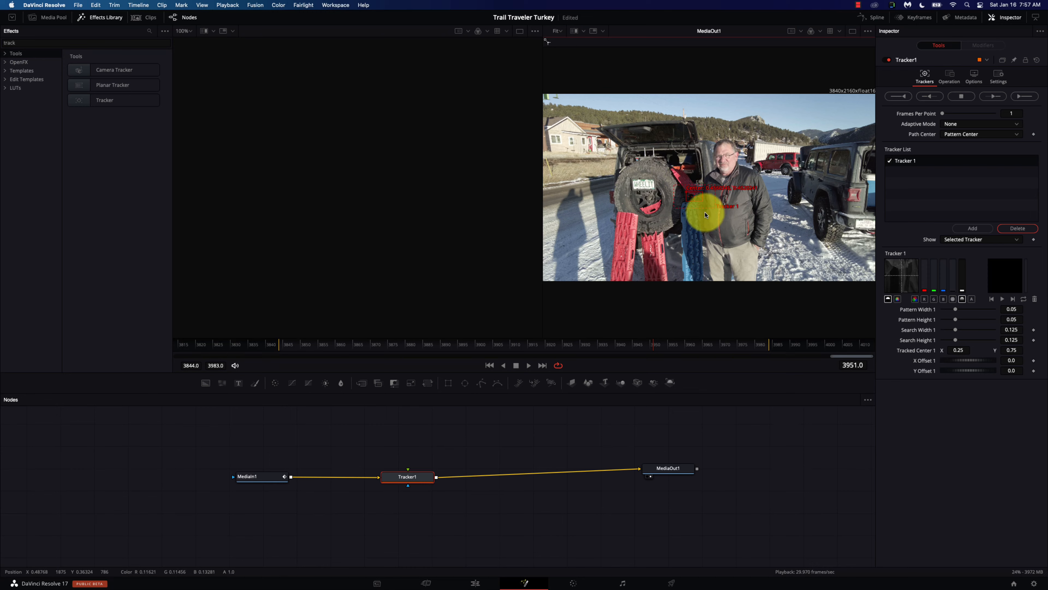
{"action": "left_click_drag", "start_coordinate": [686, 183], "coordinate": [745, 196]}
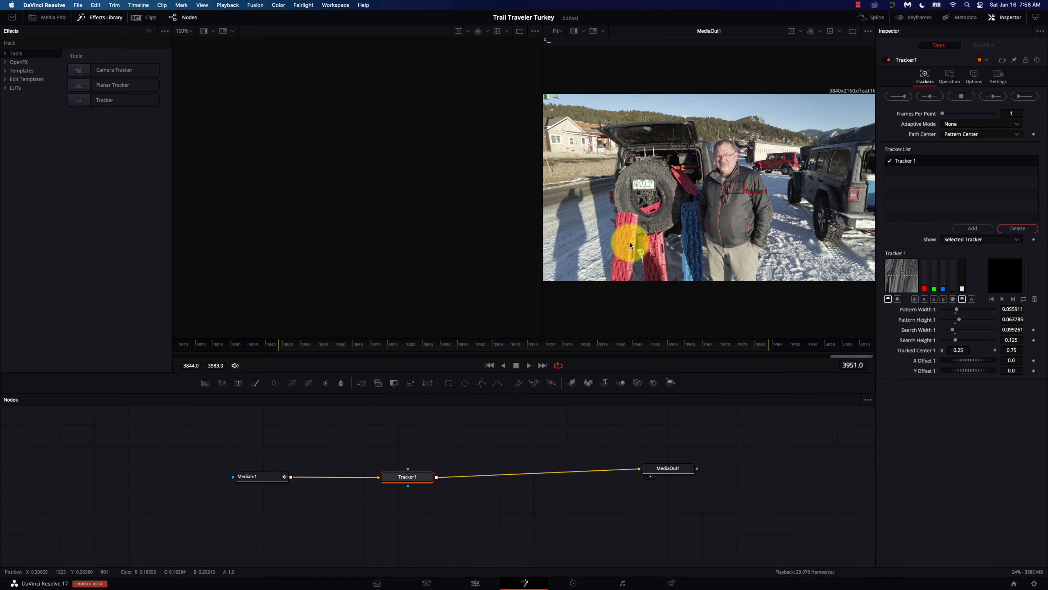
{"action": "left_click_drag", "start_coordinate": [632, 344], "coordinate": [280, 358]}
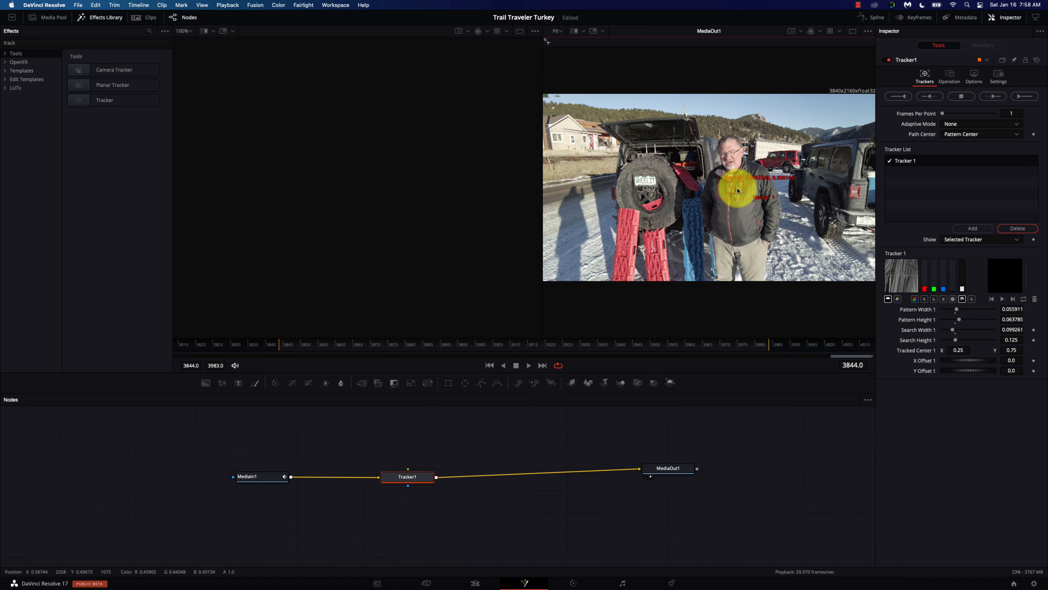
{"action": "mouse_move", "coordinate": [738, 190]}
{"action": "left_mouse_down"}
{"action": "mouse_move", "coordinate": [728, 187]}
{"action": "mouse_move", "coordinate": [735, 182]}
{"action": "left_mouse_up"}
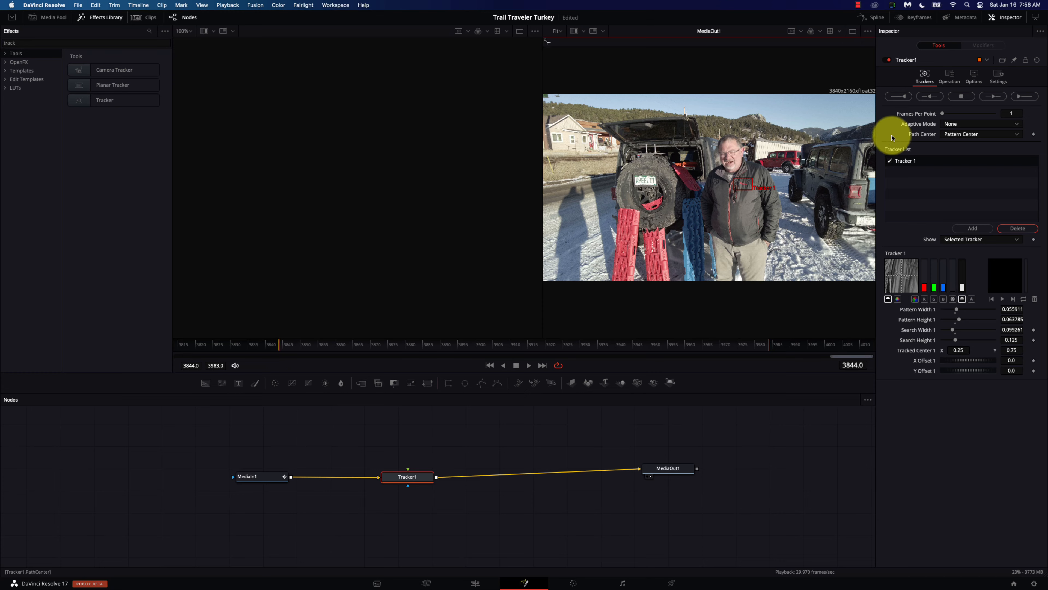
Step: Track the jacket logo forward through frames 3844–3983 and dismiss the Render completed message
{"action": "left_click", "coordinate": [1024, 101]}
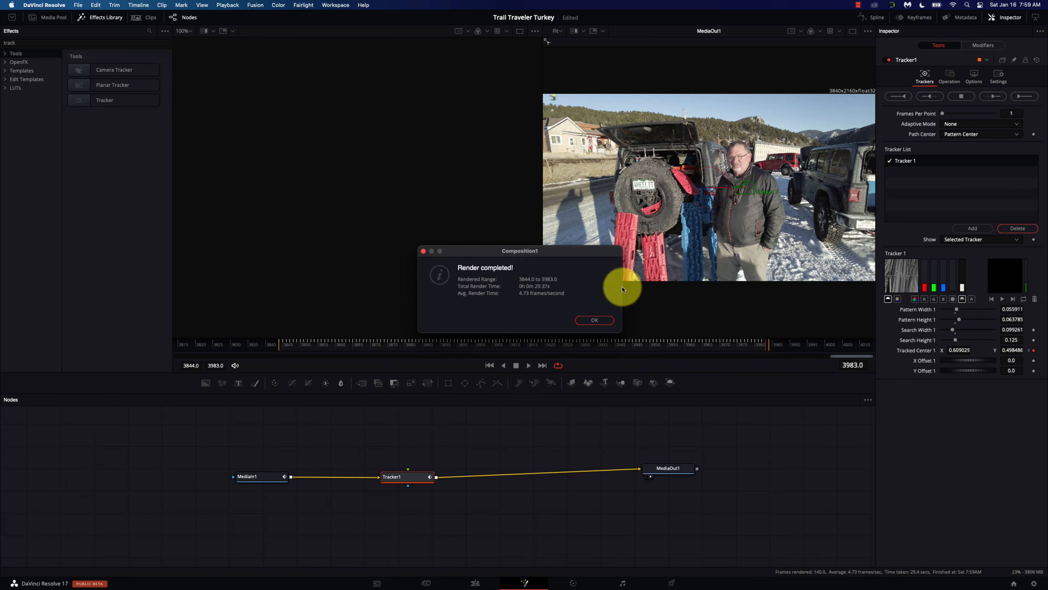
{"action": "left_click", "coordinate": [588, 320]}
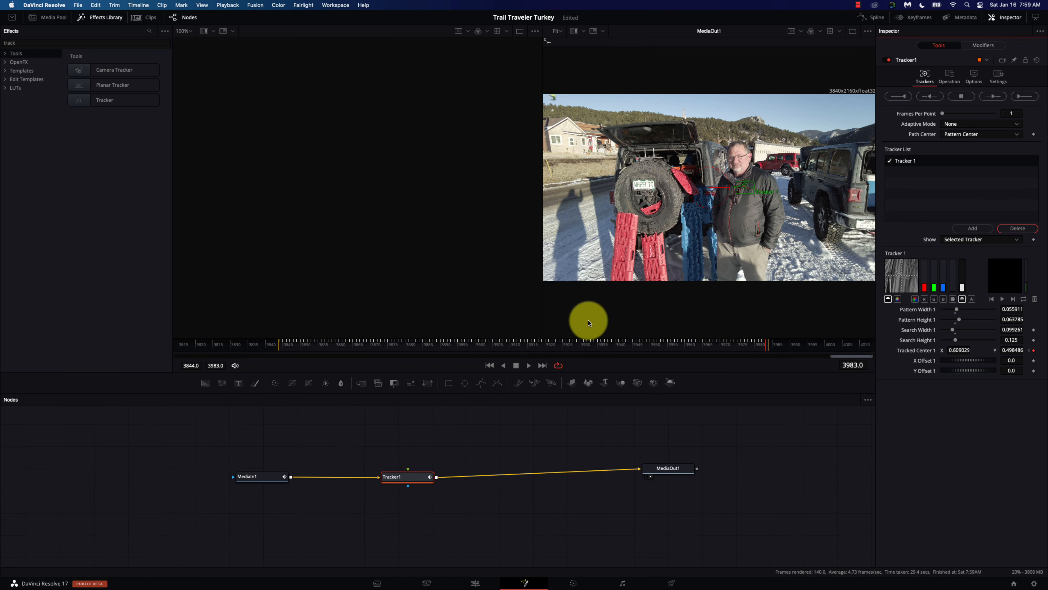
Step: Add a Text1 node above Tracker1 and type the subject's name as its text
{"action": "left_click", "coordinate": [388, 436]}
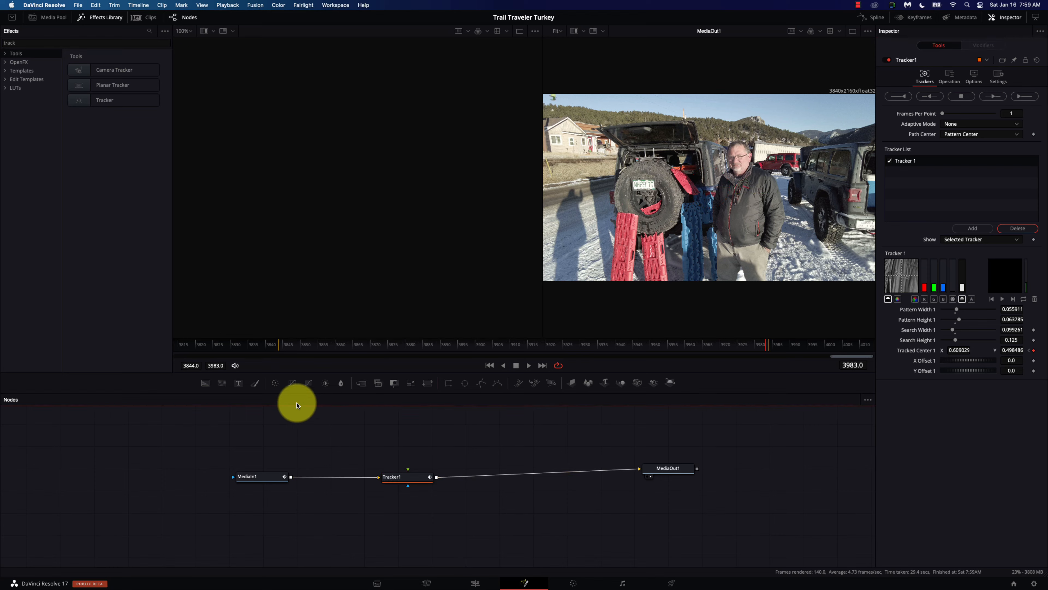
{"action": "left_click", "coordinate": [238, 383]}
{"action": "left_click_drag", "start_coordinate": [402, 422], "coordinate": [393, 442]}
{"action": "left_click", "coordinate": [908, 134]}
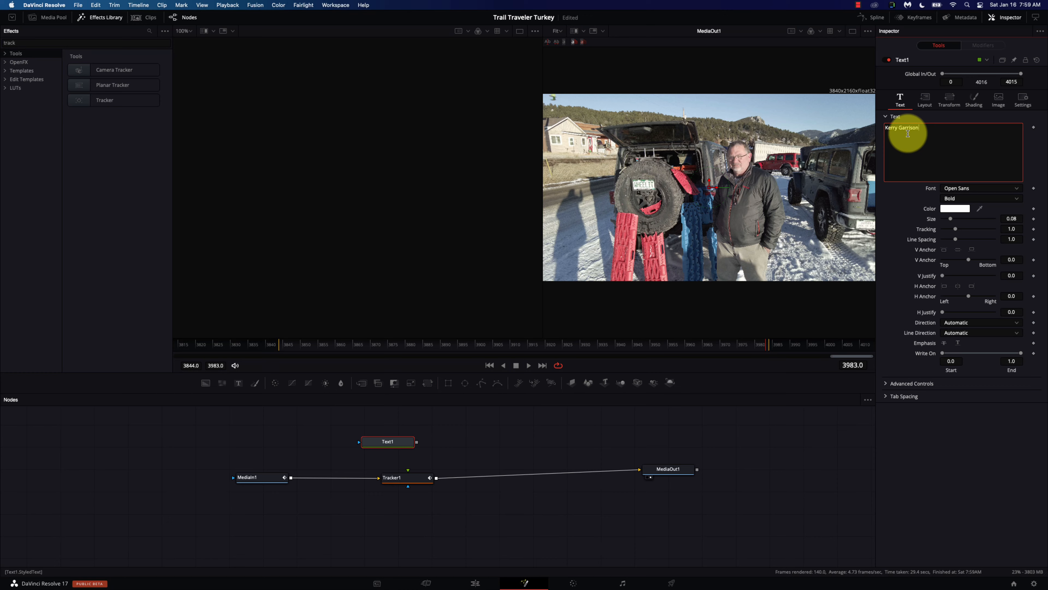
Step: View Text1 in the left viewer and connect its output into Tracker1
{"action": "left_click", "coordinate": [415, 445]}
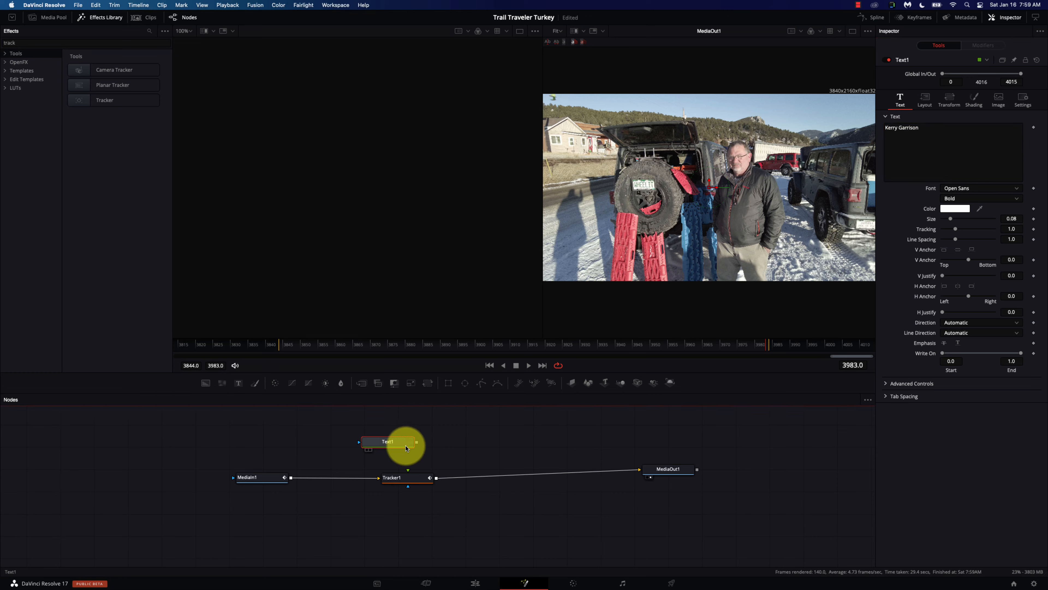
{"action": "key", "text": "1"}
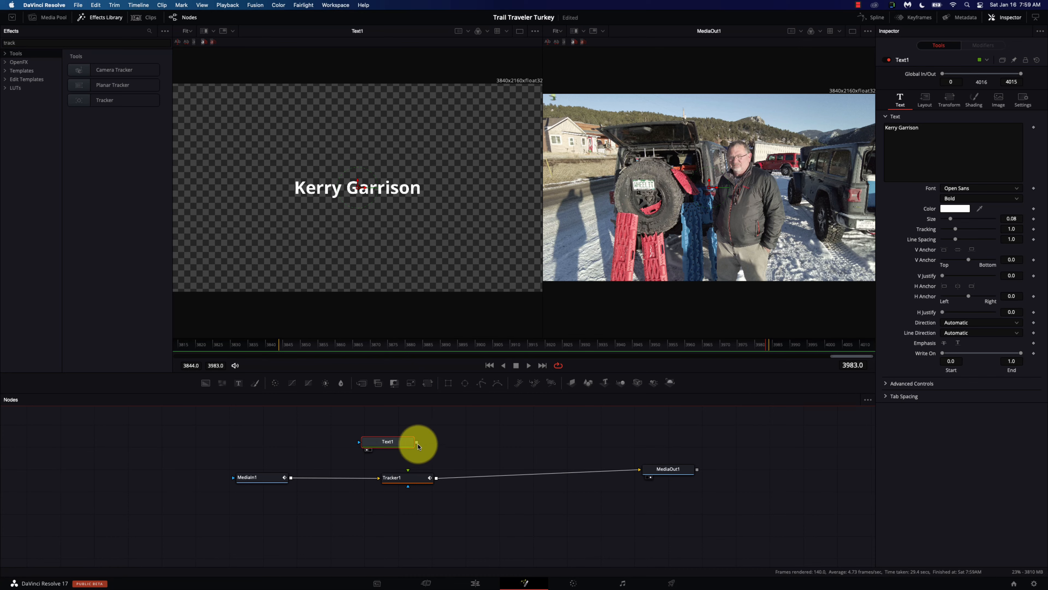
{"action": "left_click_drag", "start_coordinate": [418, 446], "coordinate": [417, 481]}
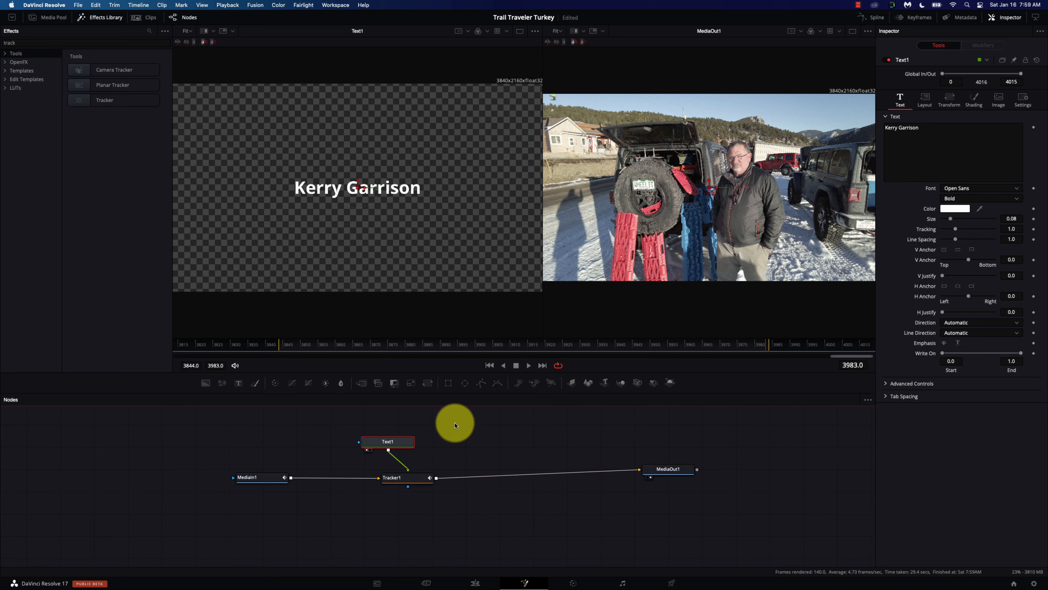
{"action": "left_click_drag", "start_coordinate": [417, 482], "coordinate": [444, 485]}
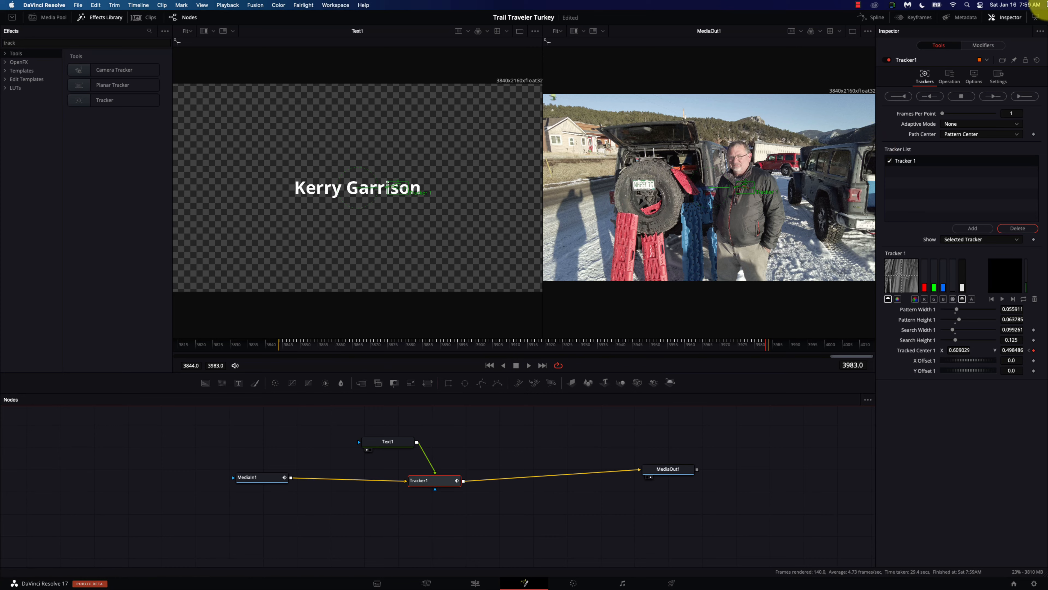
Step: Set Tracker1's Operation to Match Move, then select the Text1 node
{"action": "left_click", "coordinate": [948, 79]}
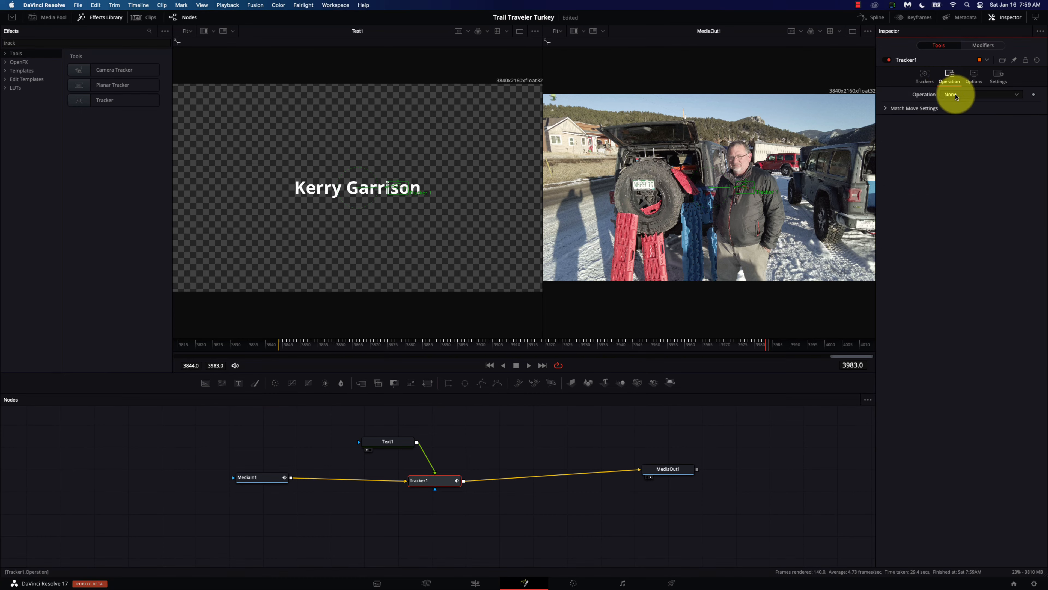
{"action": "left_click", "coordinate": [983, 95]}
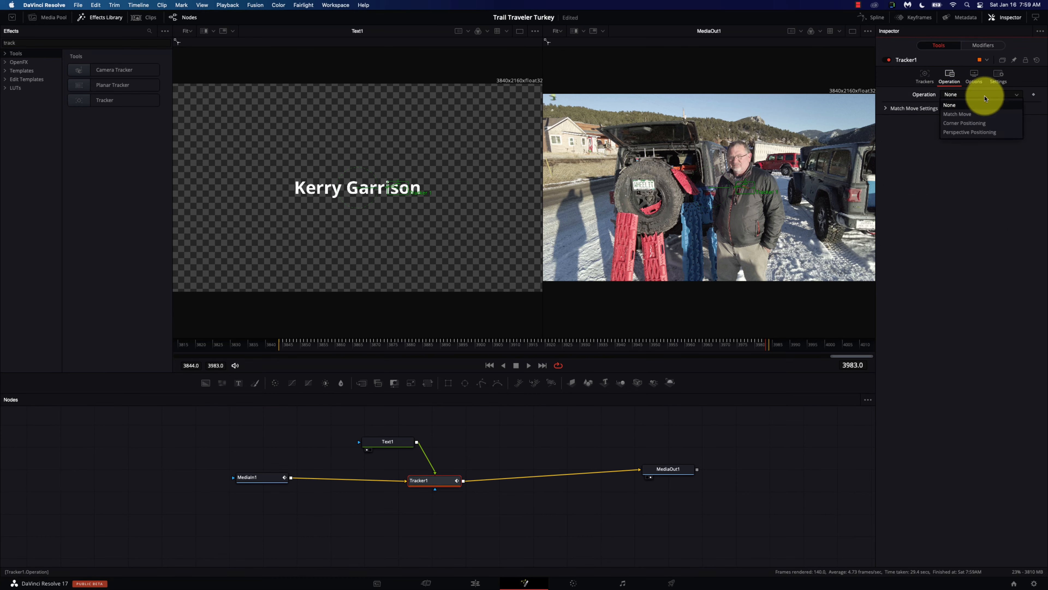
{"action": "left_click", "coordinate": [964, 114]}
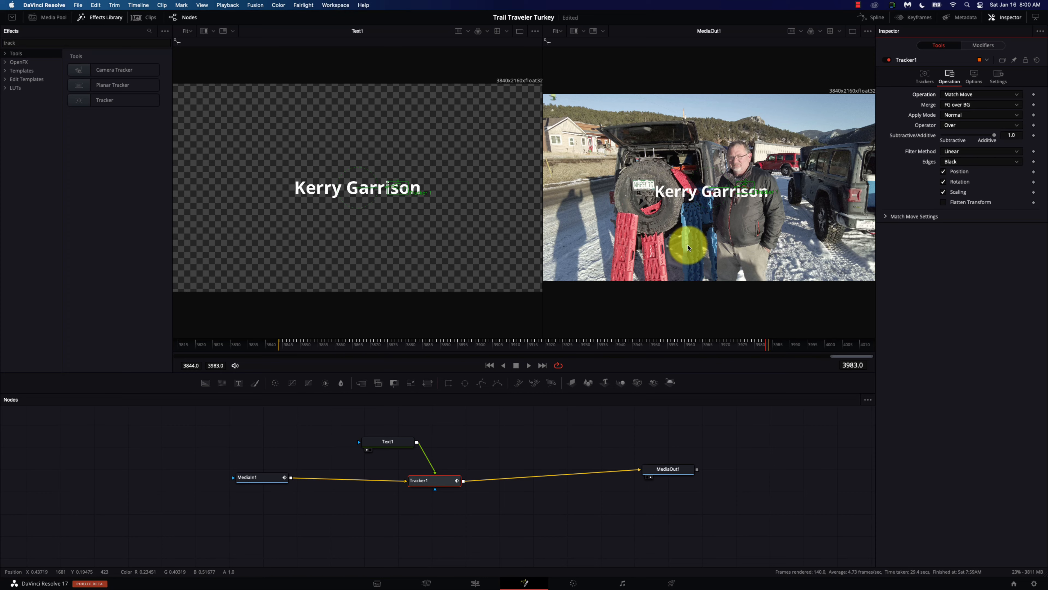
{"action": "left_click", "coordinate": [388, 441]}
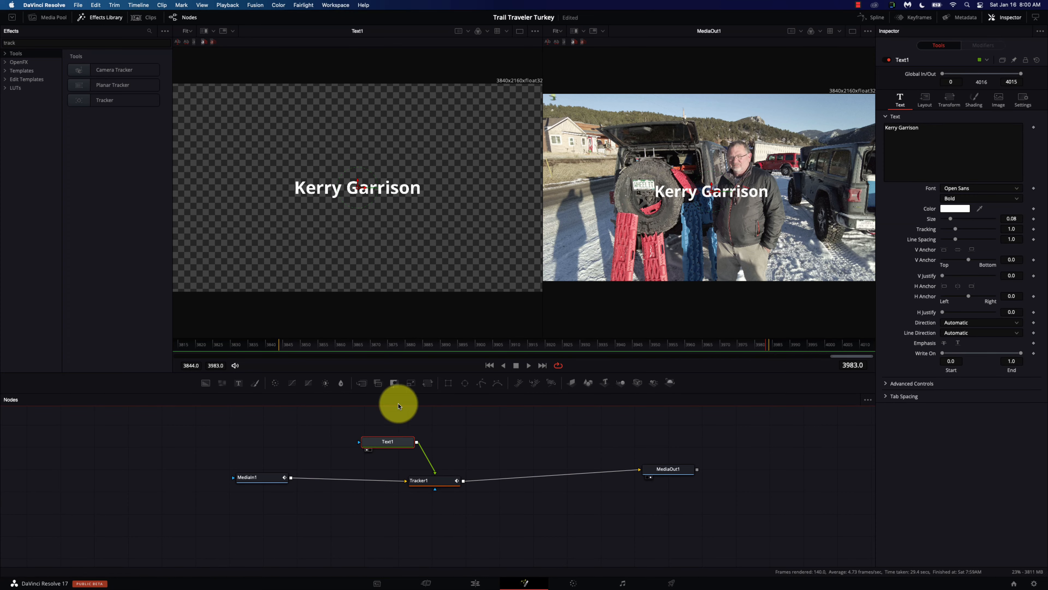
Step: Shrink the title to size 0.0582, place it beside the man's head, and play from frame 3844
{"action": "left_click_drag", "start_coordinate": [1015, 219], "coordinate": [927, 231]}
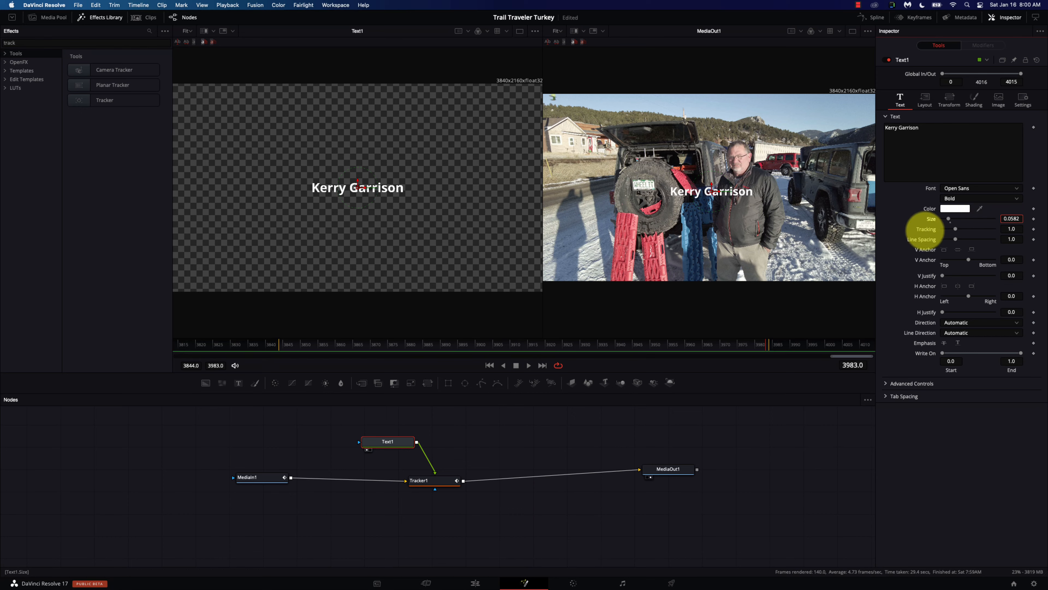
{"action": "left_click_drag", "start_coordinate": [696, 202], "coordinate": [808, 167]}
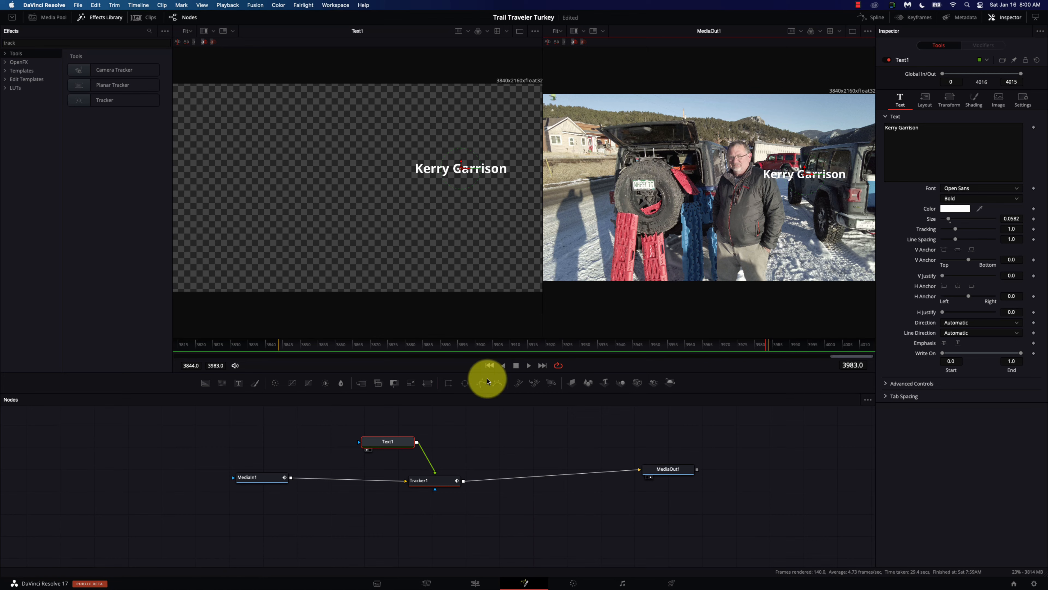
{"action": "left_click", "coordinate": [489, 365]}
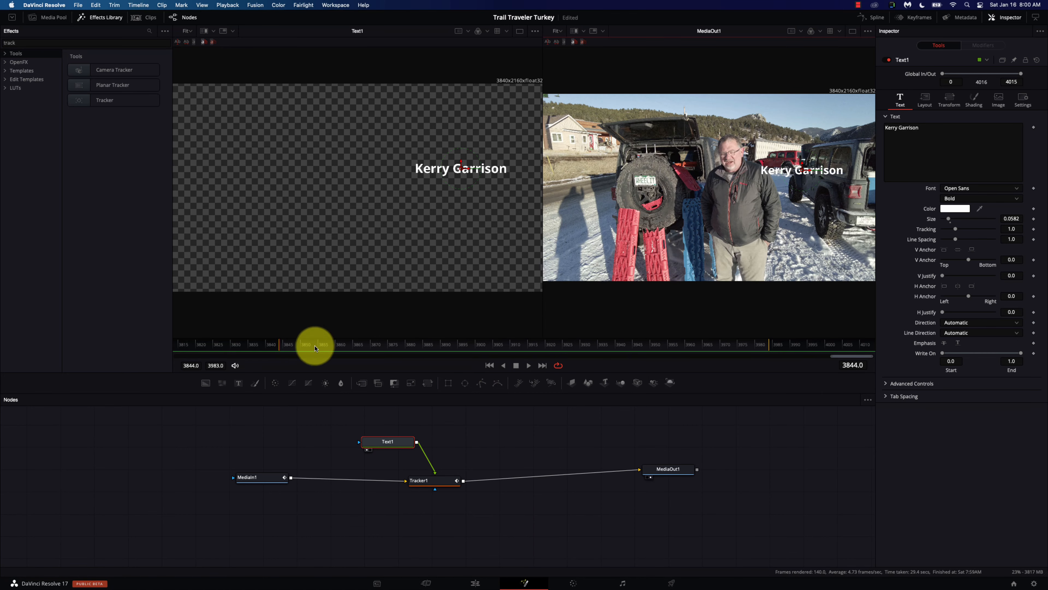
{"action": "left_click", "coordinate": [529, 365]}
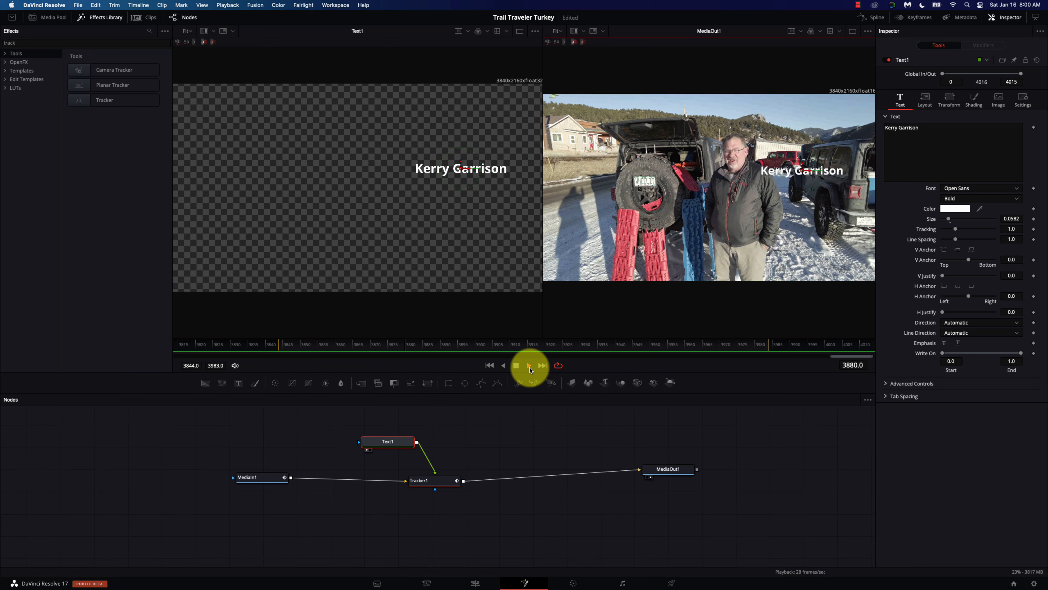